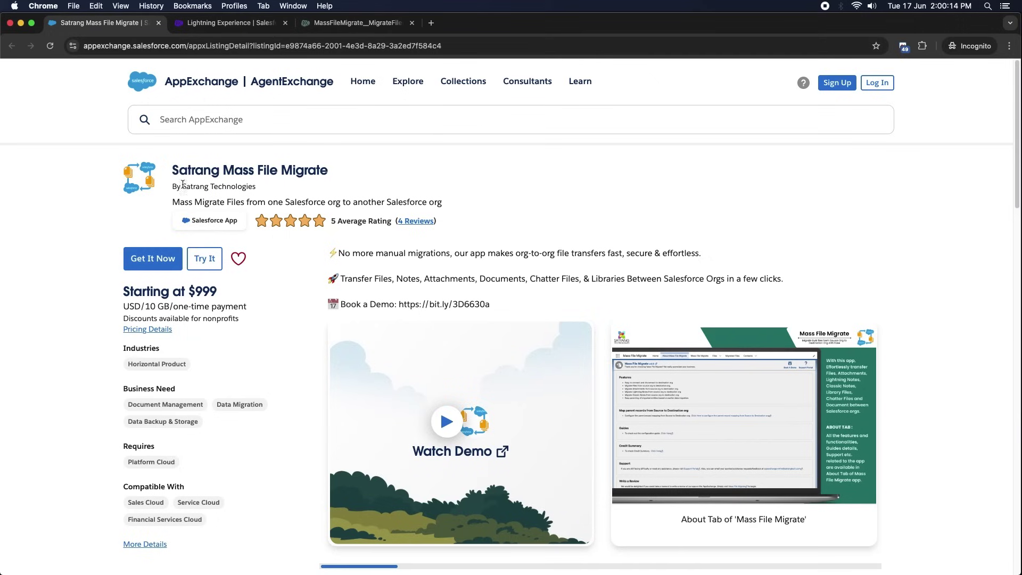
Step: Highlight the Satrang Mass File Migrate listing title and publisher name on AppExchange
left_click_drag(174, 166, 323, 176)
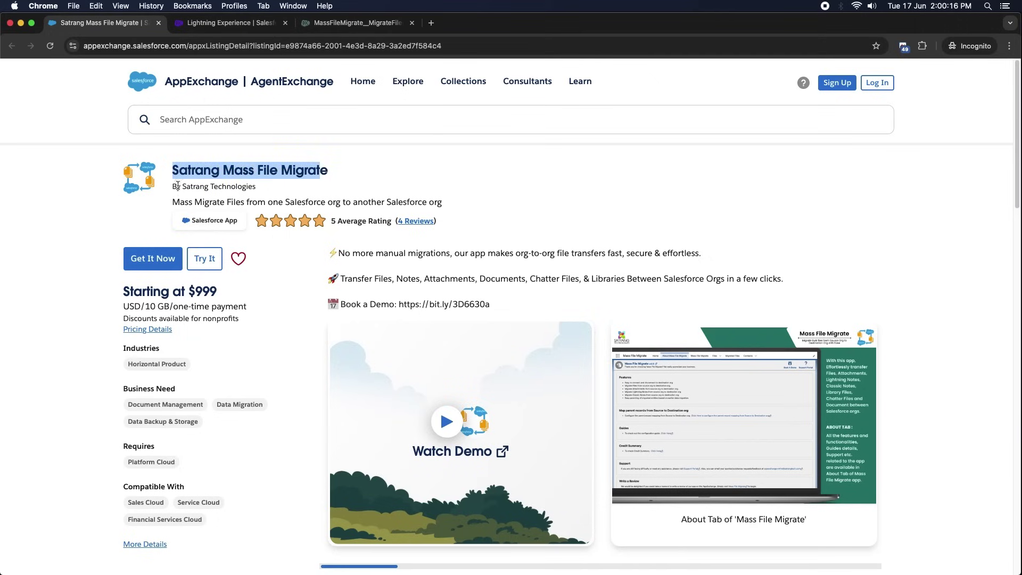
left_click_drag(178, 185, 311, 191)
left_click(311, 190)
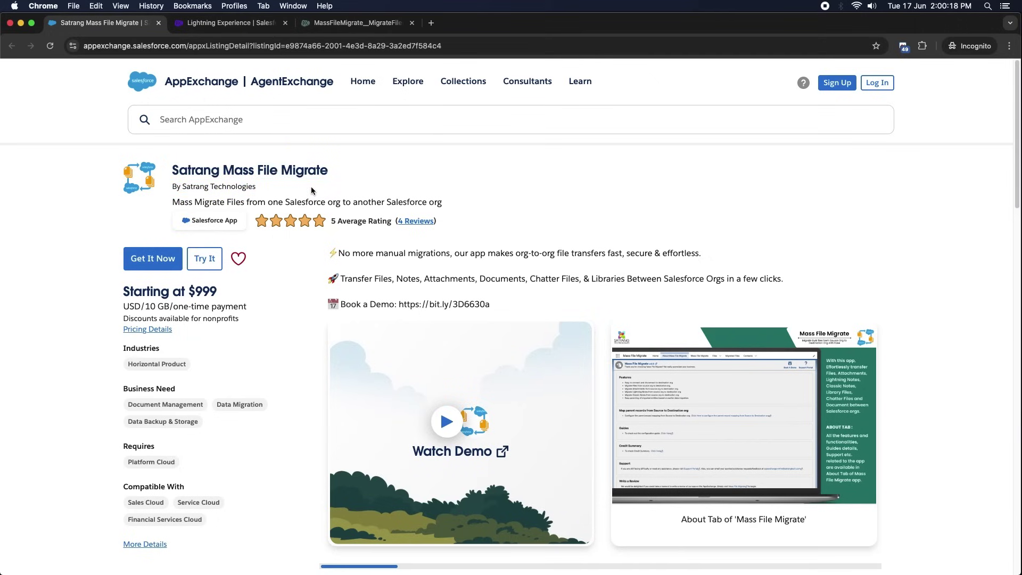
Step: Flip between the Mass File Migrate and Migrate Files pages, then return to About Mass File Migrate and open app search
left_click(234, 23)
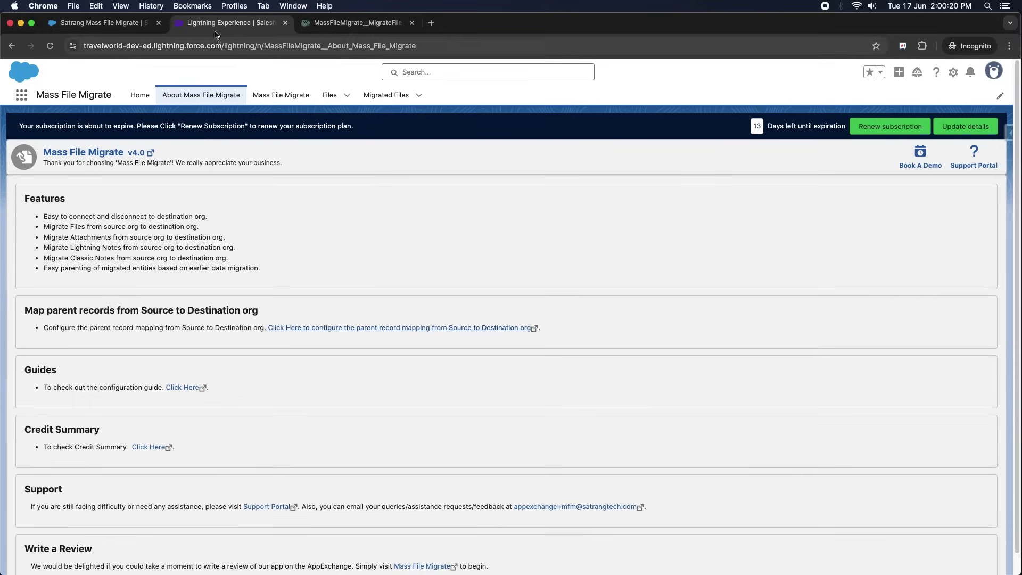
left_click(357, 23)
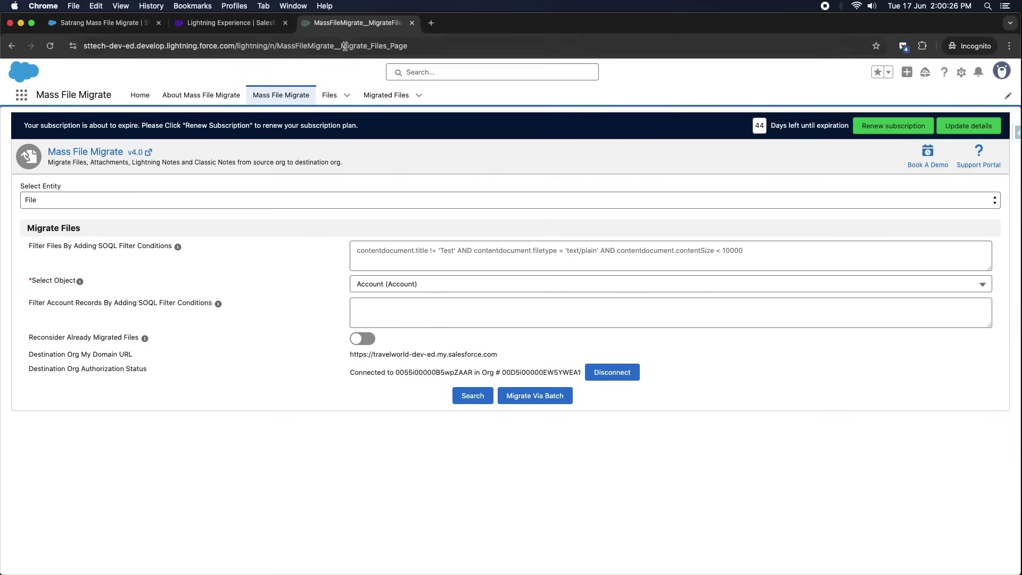
left_click(112, 24)
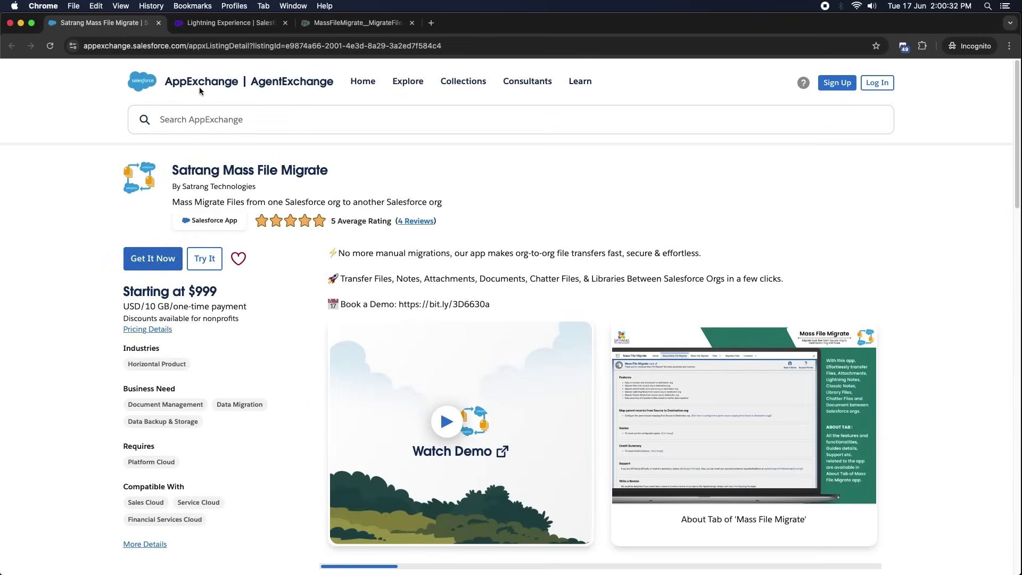
left_click(229, 23)
left_click(21, 95)
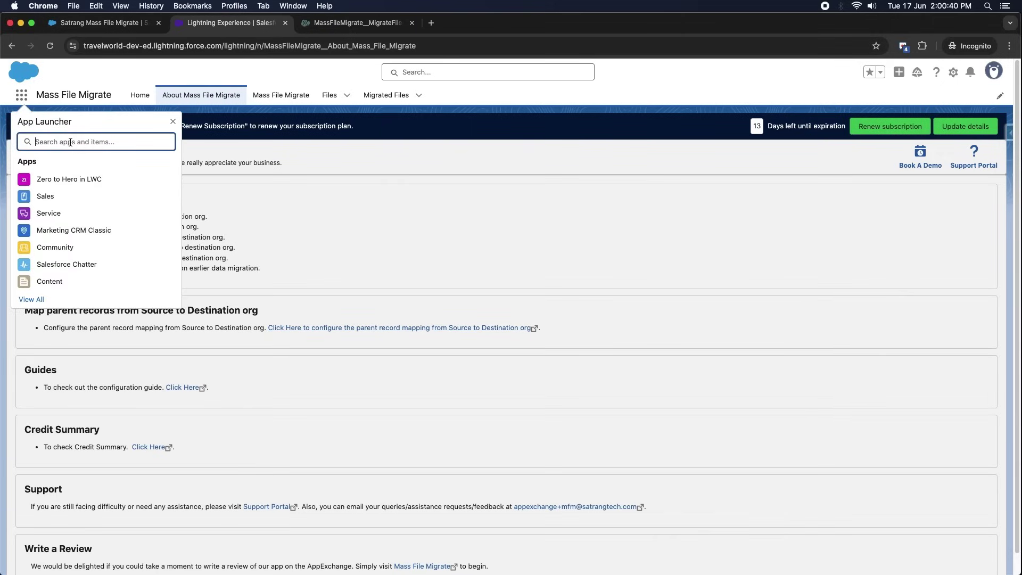
Step: Search apps for 'mass' and browse the user guide, Migrate Files and Lightning Experience pages
type("mass")
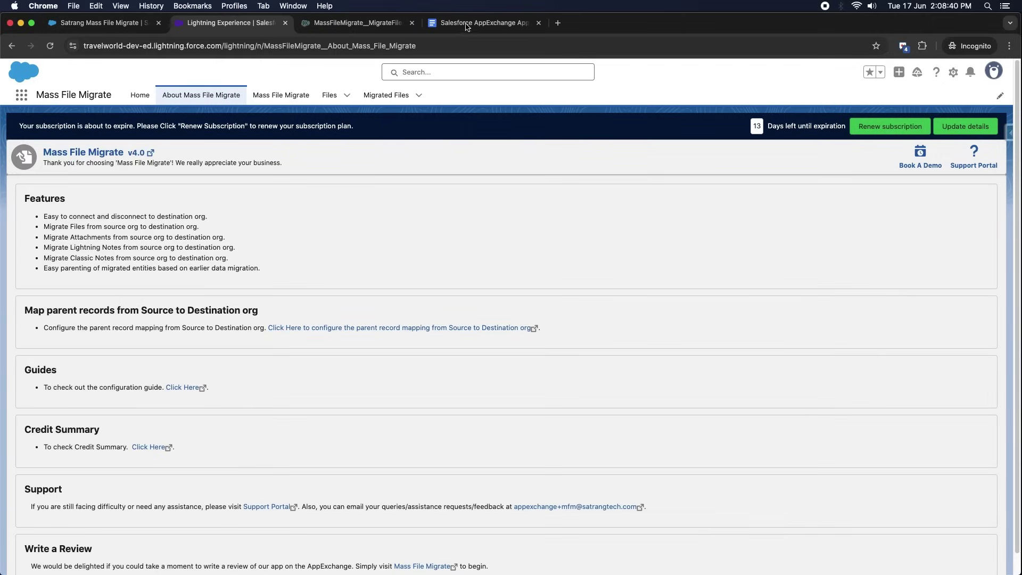
left_click(467, 23)
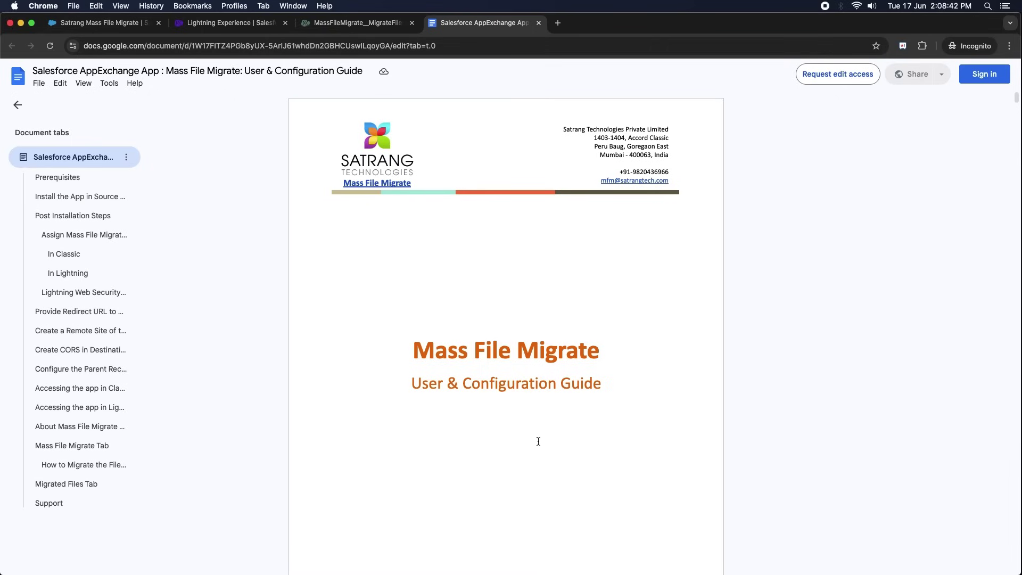
scroll(538, 441, "down", 10)
left_click(352, 22)
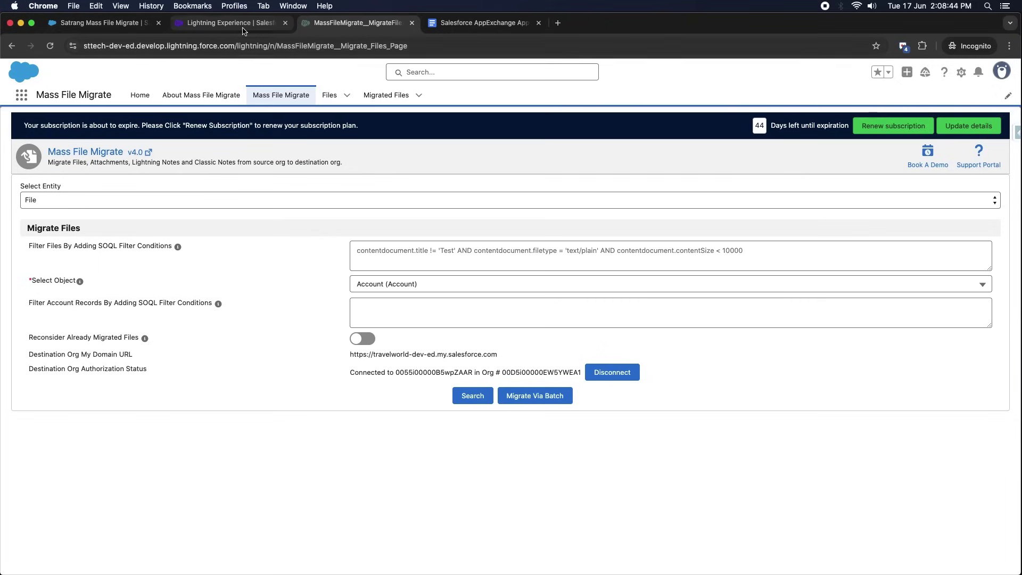
left_click(242, 28)
key("ctrl+Tab")
left_click(226, 27)
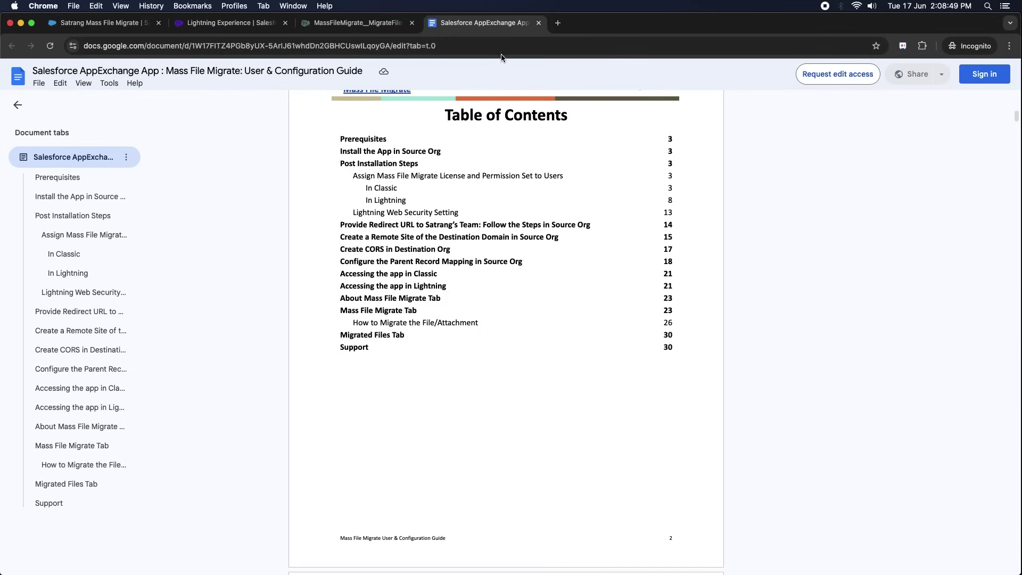
Step: Check the configuration guide's contents, then open the parent record mapping configuration from About Mass File Migrate
left_click(479, 22)
left_click(202, 23)
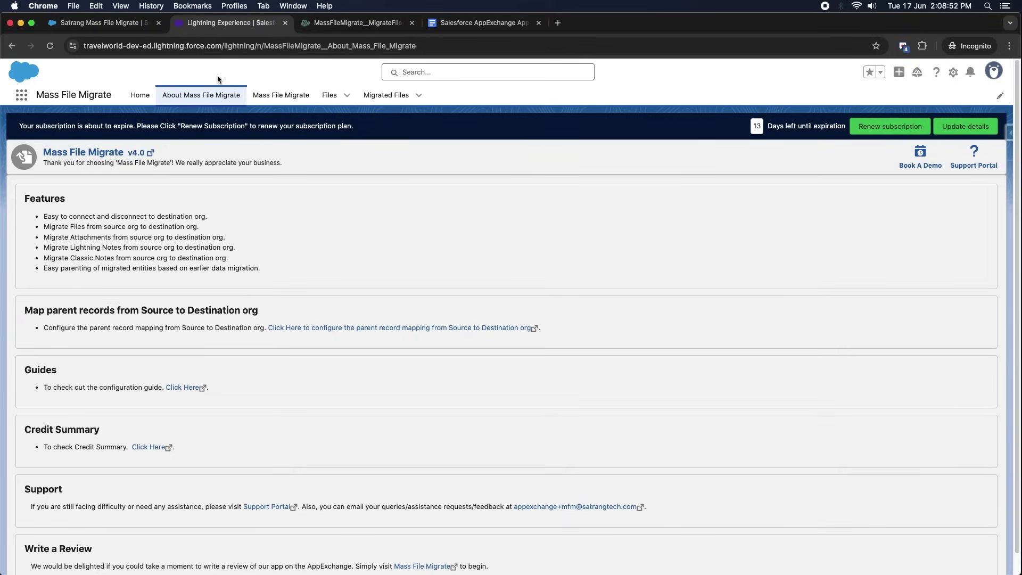
left_click_drag(24, 314, 211, 314)
left_click(385, 328)
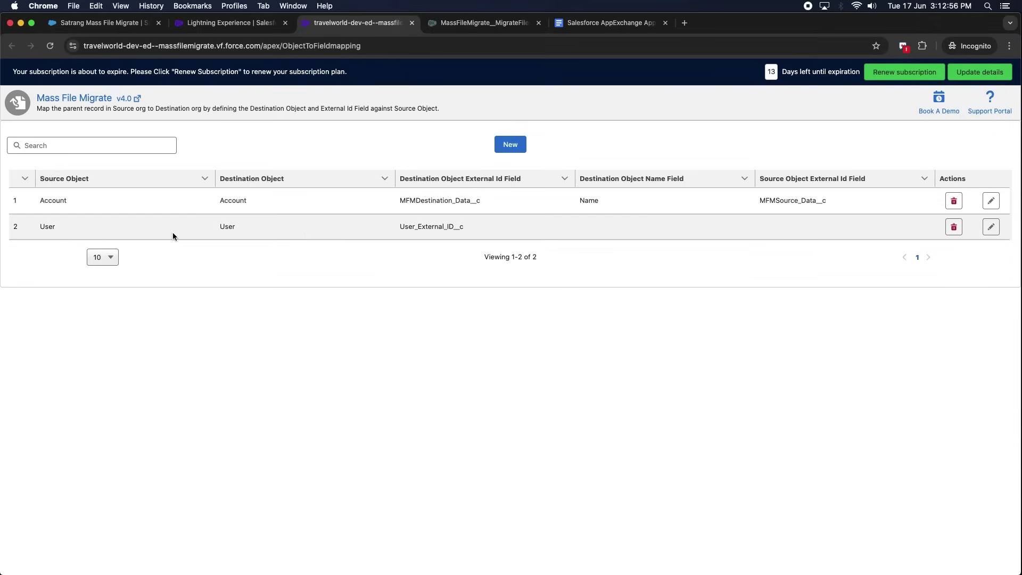
Step: Start a new parent record mapping and review its source object, destination object and external ID fields without saving
left_click(515, 147)
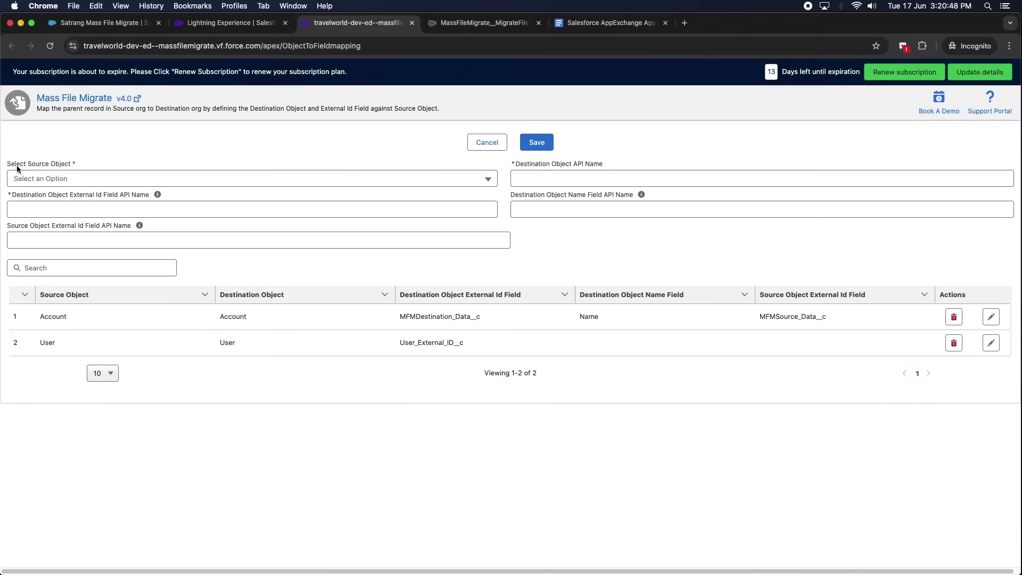
left_click_drag(17, 167, 62, 165)
left_click_drag(525, 164, 581, 164)
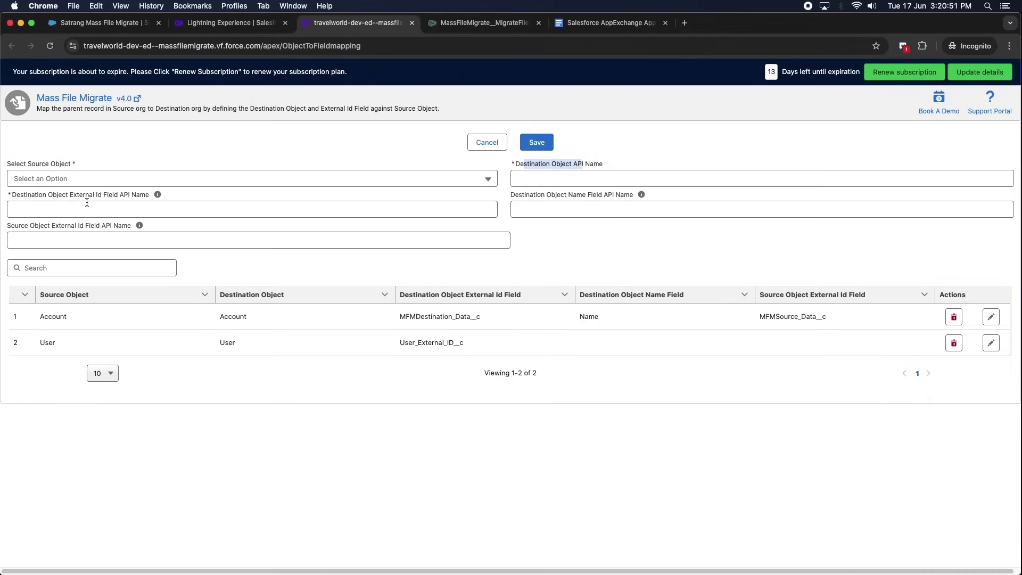
left_click_drag(21, 199, 88, 215)
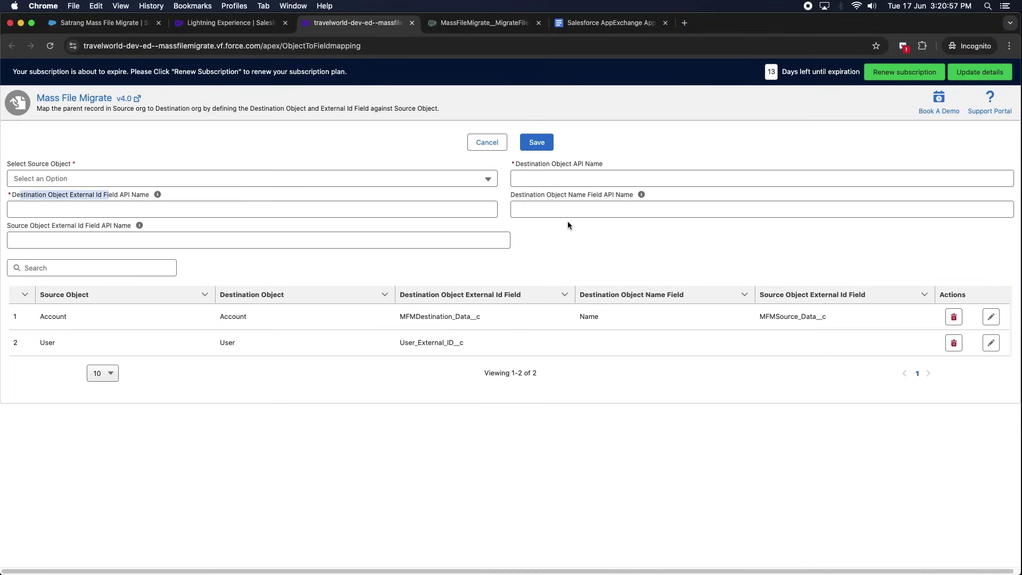
left_click_drag(7, 227, 120, 232)
left_click(547, 233)
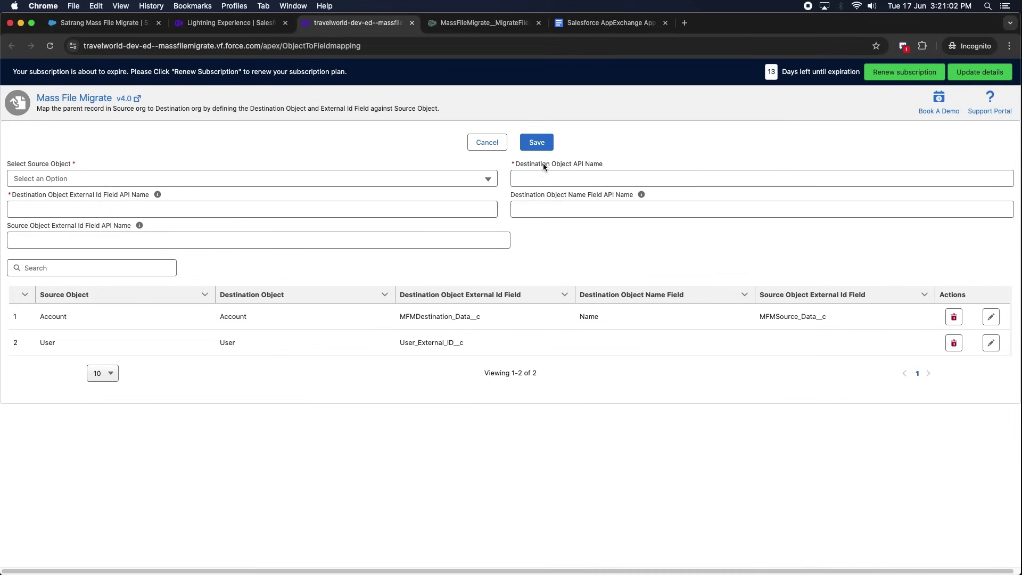
left_click(229, 22)
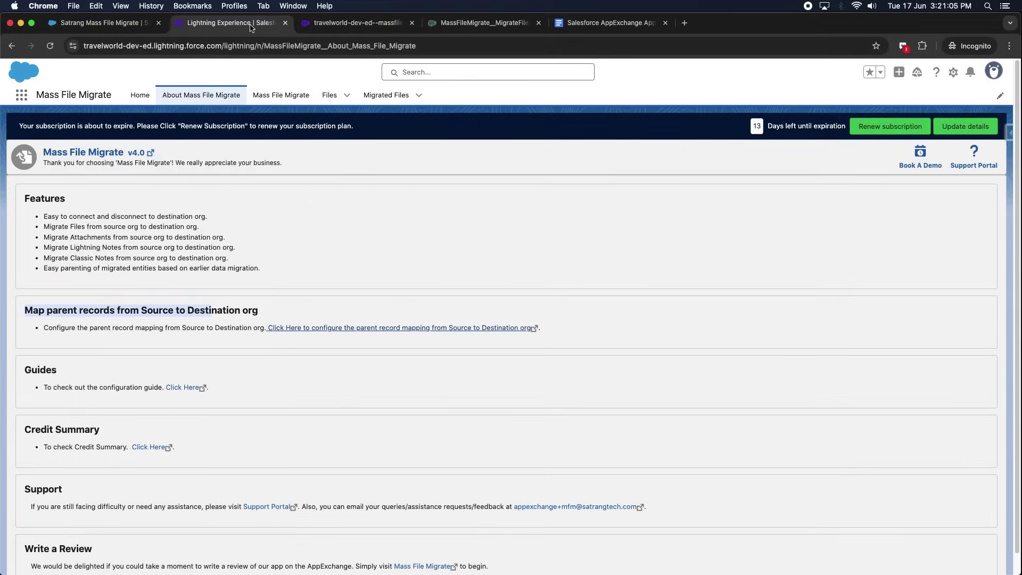
Step: Open the Mass File Migrate page and highlight the destination org domain URL
left_click(292, 100)
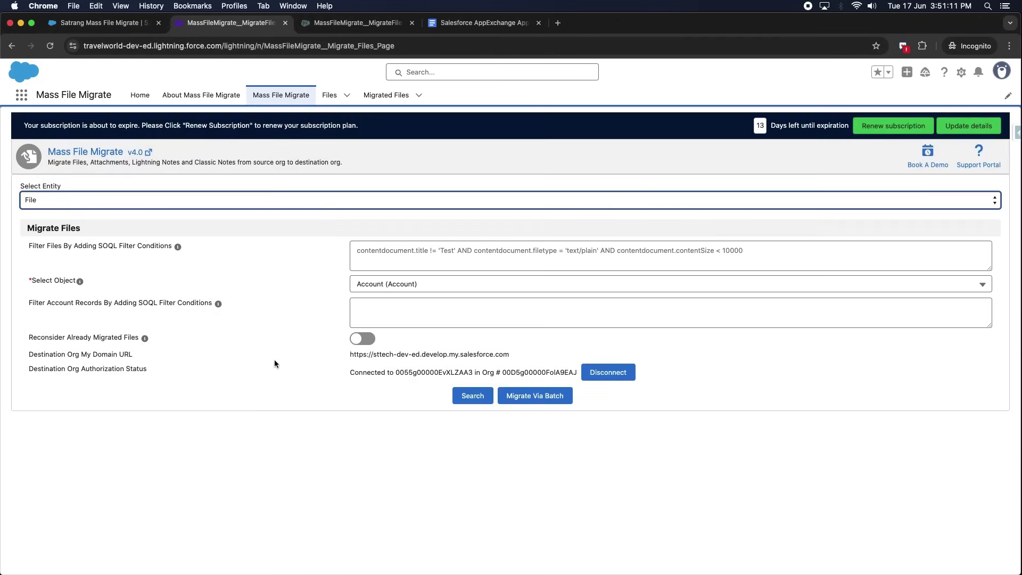
left_click_drag(65, 361, 119, 355)
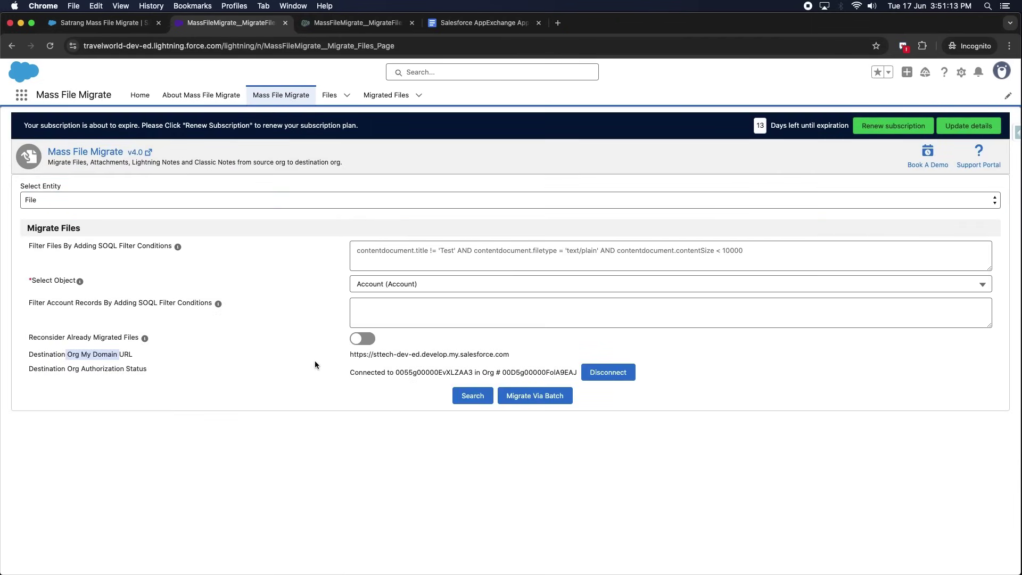
left_click_drag(350, 354, 502, 354)
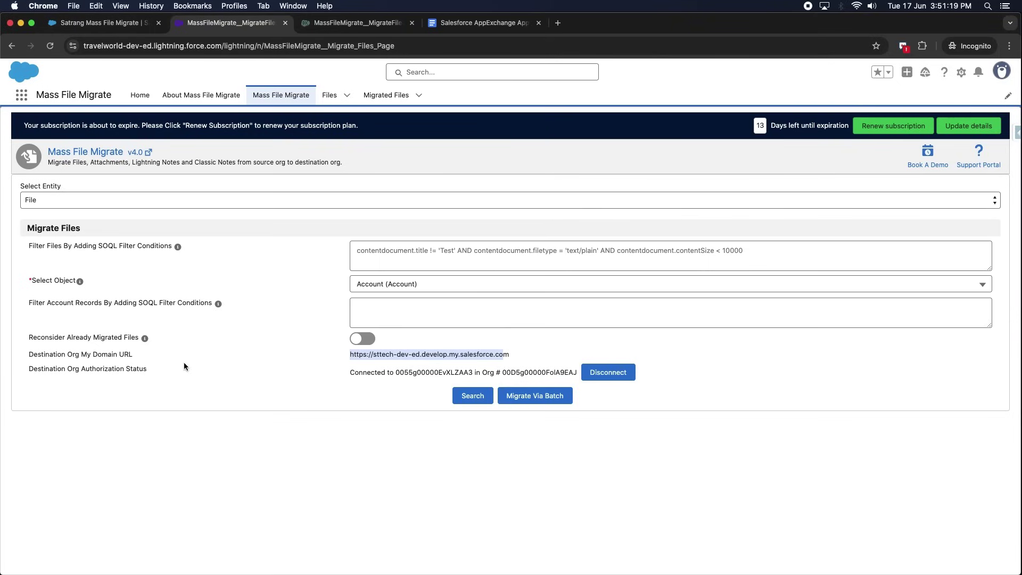
Step: Choose Library in the Select Entity dropdown, then close the list without further changes
left_click_drag(53, 186, 85, 187)
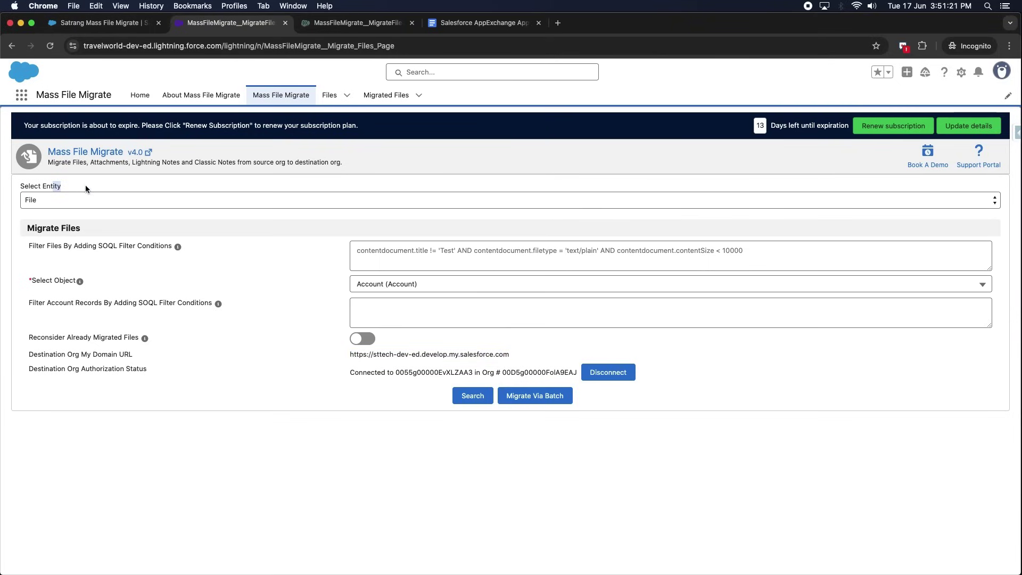
left_click(77, 200)
left_click(68, 238)
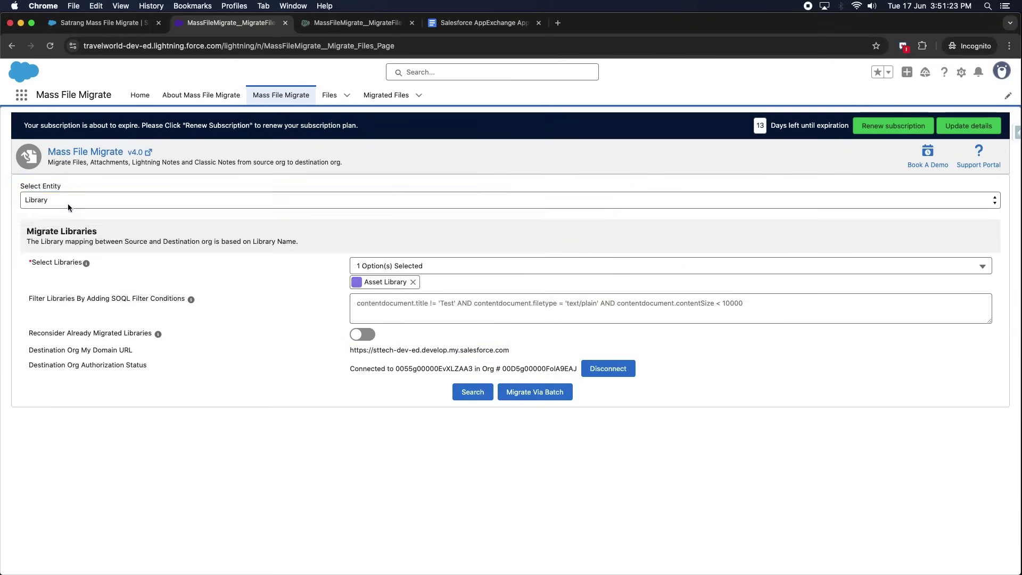
left_click(67, 201)
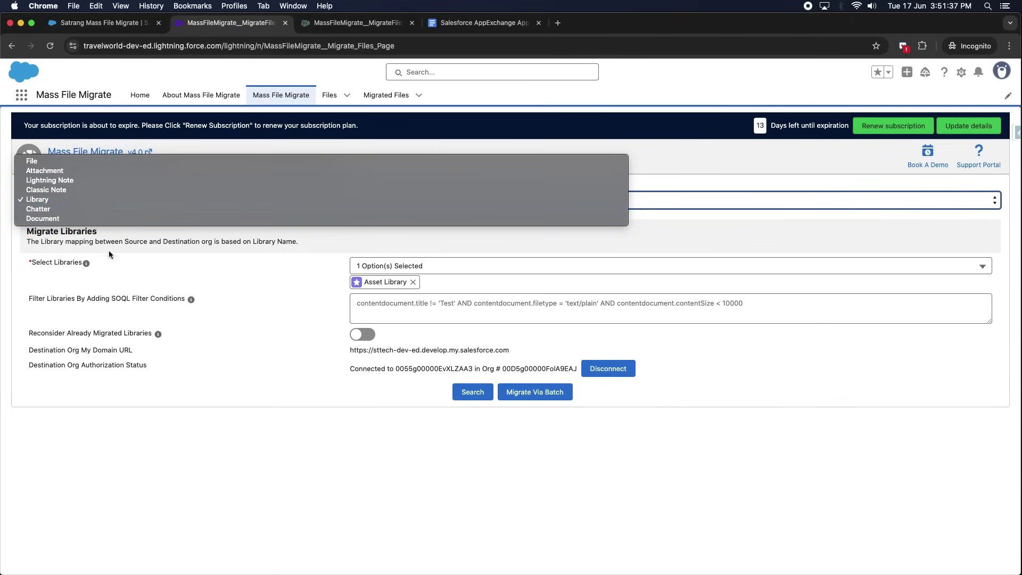
key("Escape")
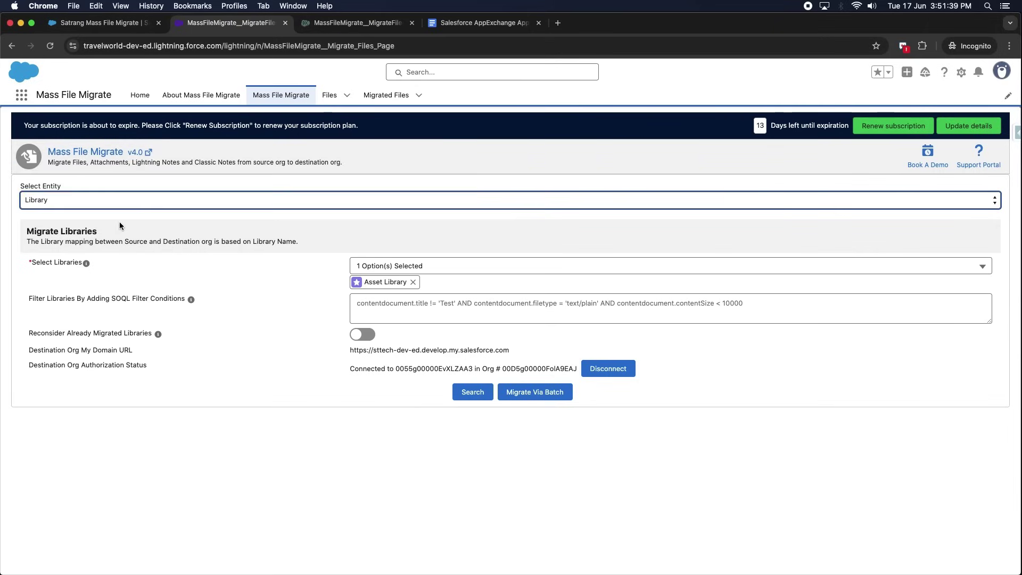
Step: Set the entity back to File, the file filter to id != null, and keep Account (Account) as object
key("f")
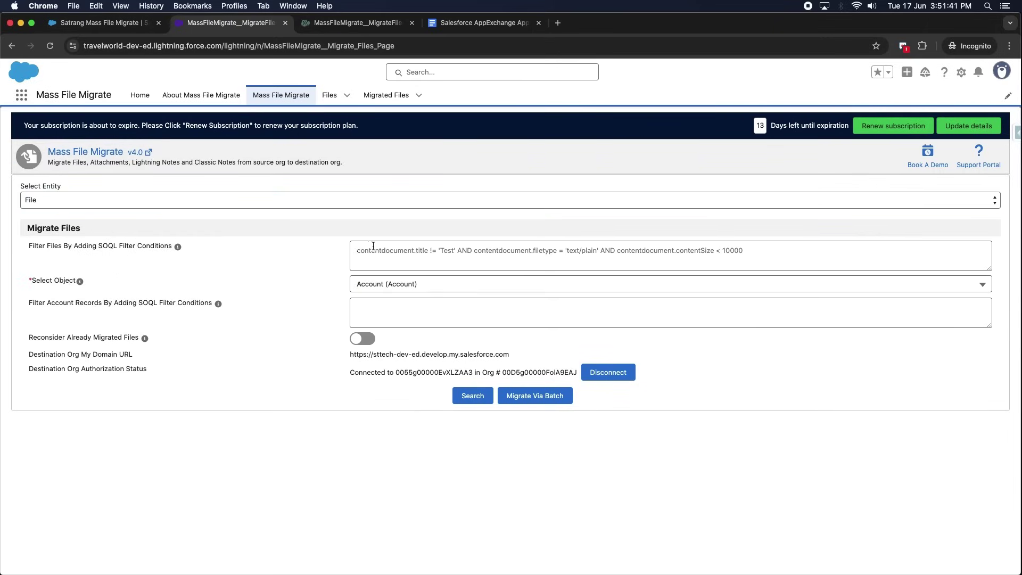
left_click(373, 245)
type("id !")
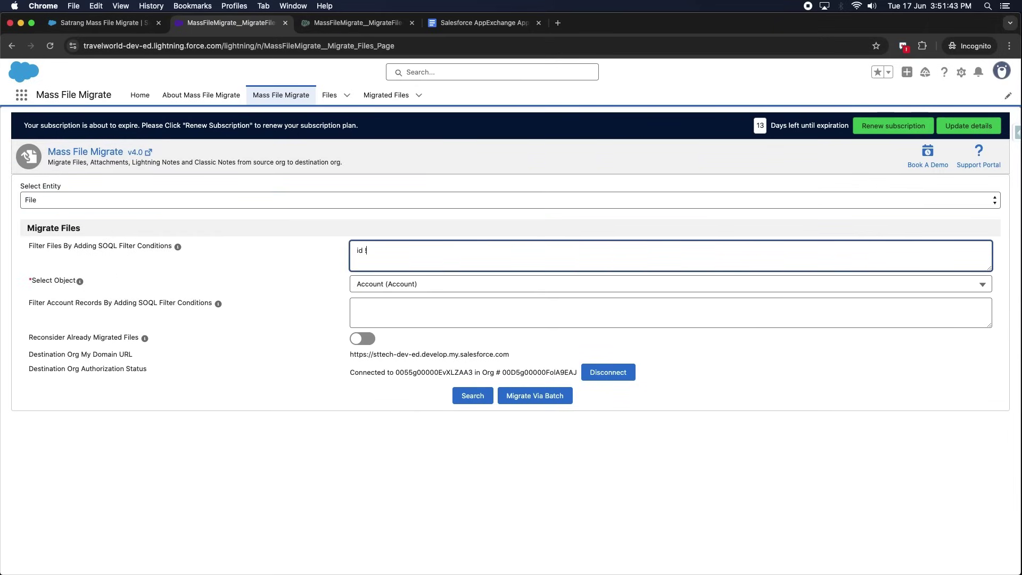
type("= null")
left_click_drag(389, 254, 351, 251)
left_click(296, 265)
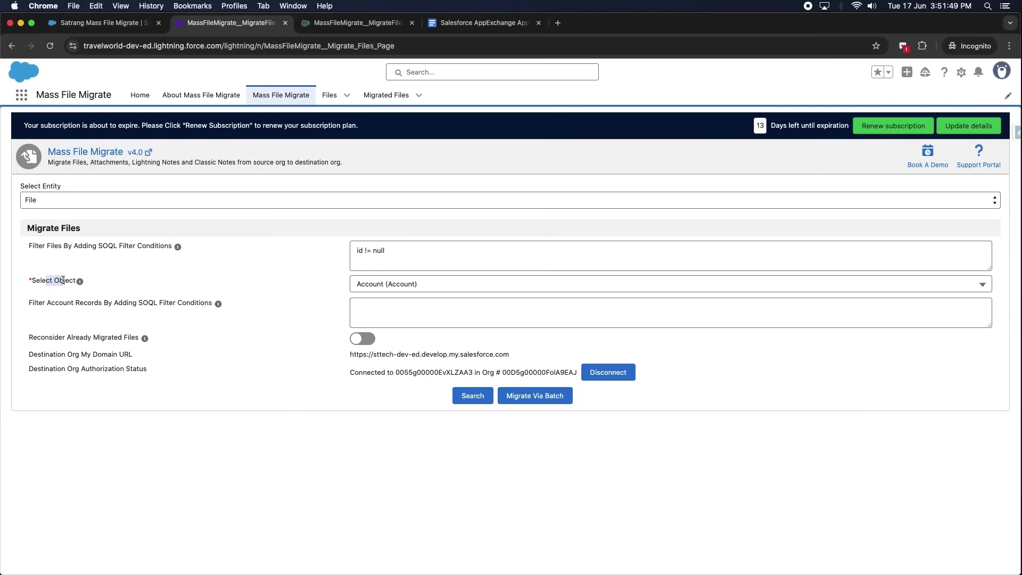
left_click(396, 282)
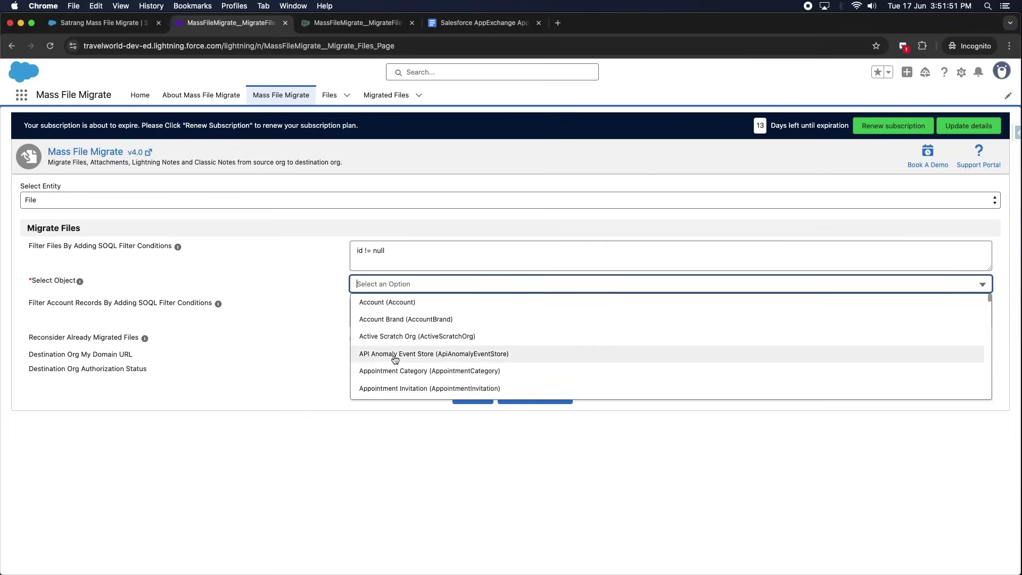
left_click(387, 302)
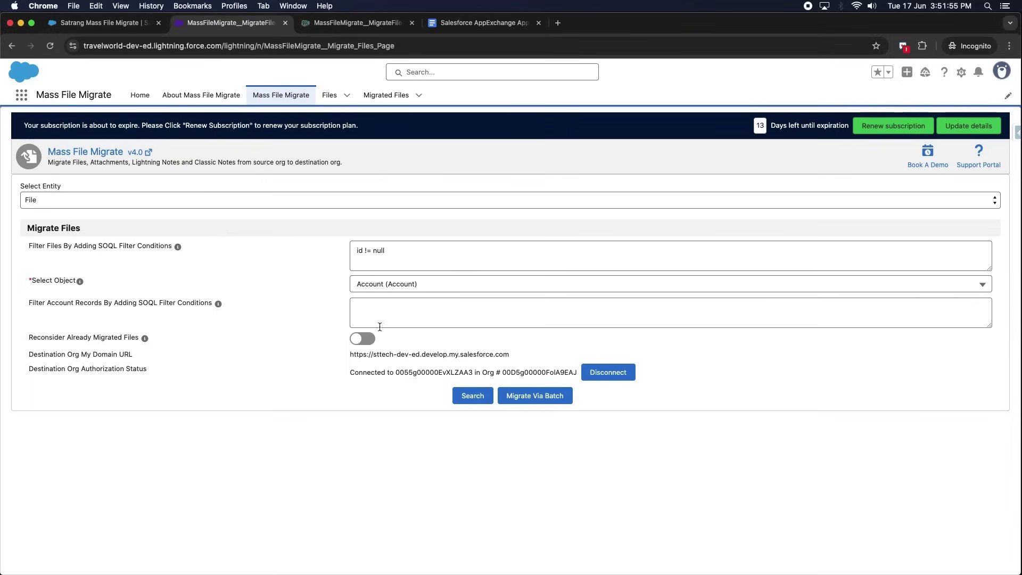
Step: Leave the account records filter empty and locate the Reconsider Already Migrated Files option
left_click_drag(181, 302, 160, 303)
left_click(362, 311)
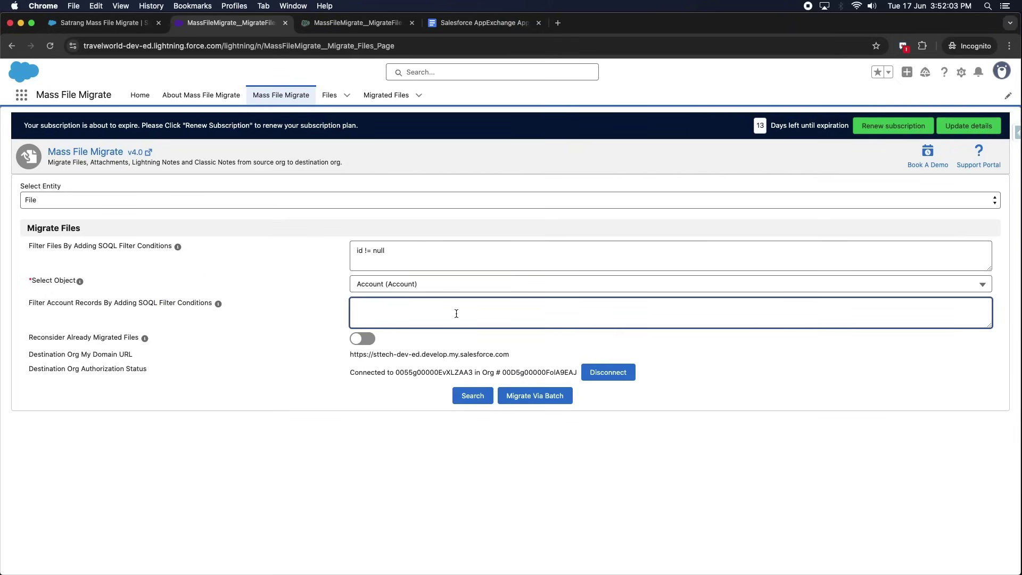
left_click(152, 344)
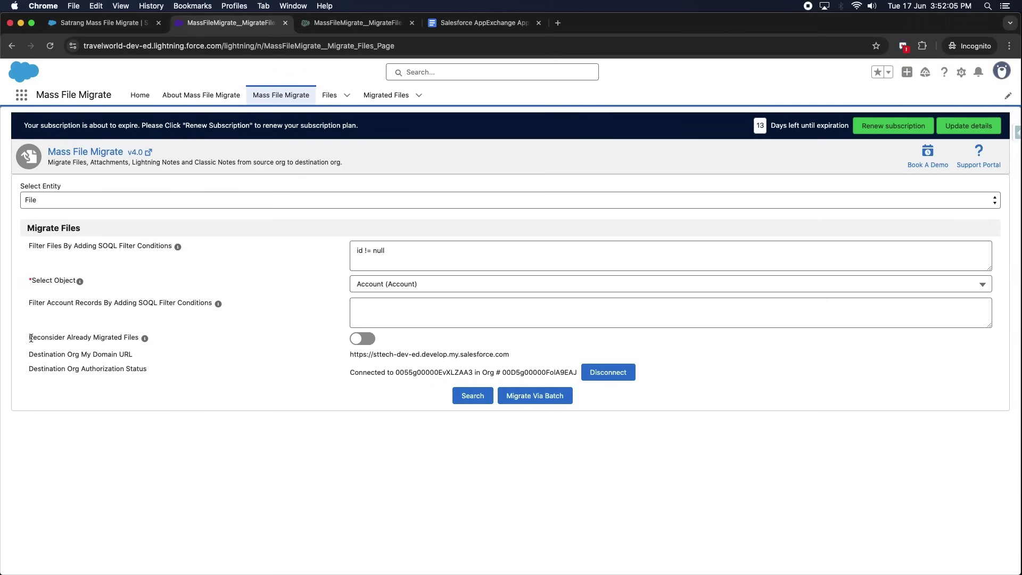
left_click_drag(31, 338, 266, 316)
mouse_move(142, 341)
Step: Switch on Reconsider Already Migrated Files and search, listing 136 matching Account files
left_click(360, 340)
left_click(472, 397)
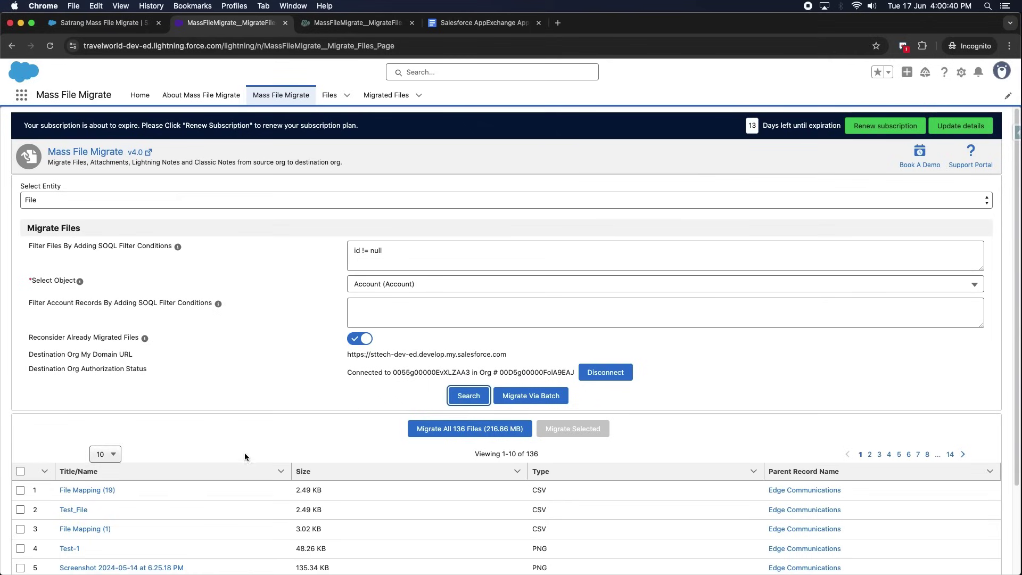
scroll(244, 452, "down", 3)
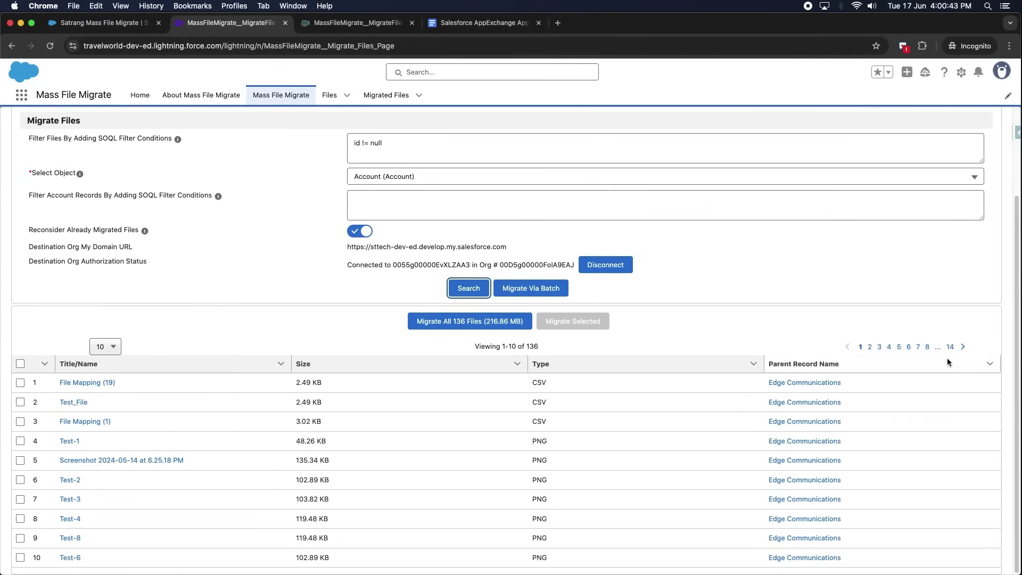
double_click(963, 347)
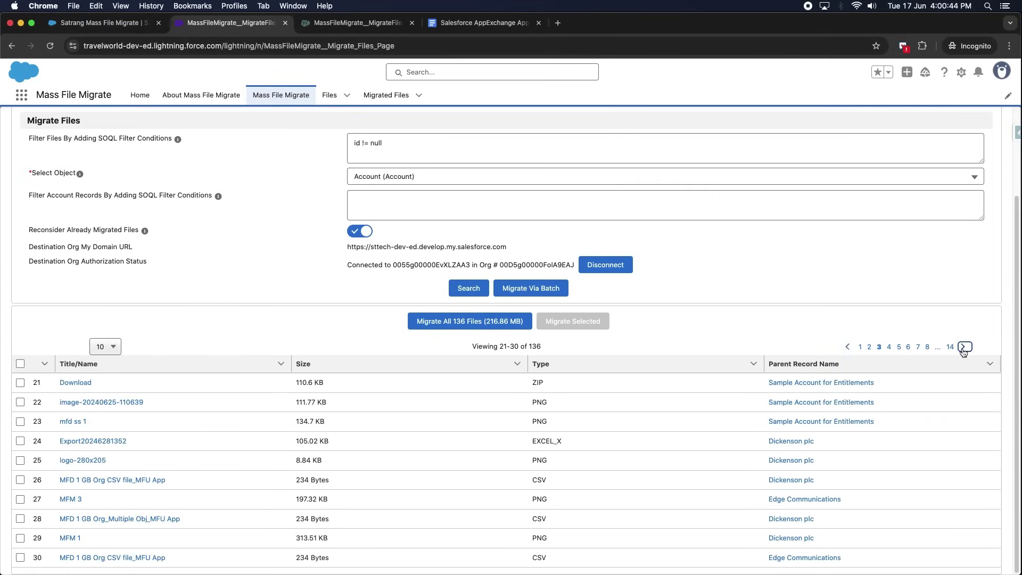
left_click(847, 347)
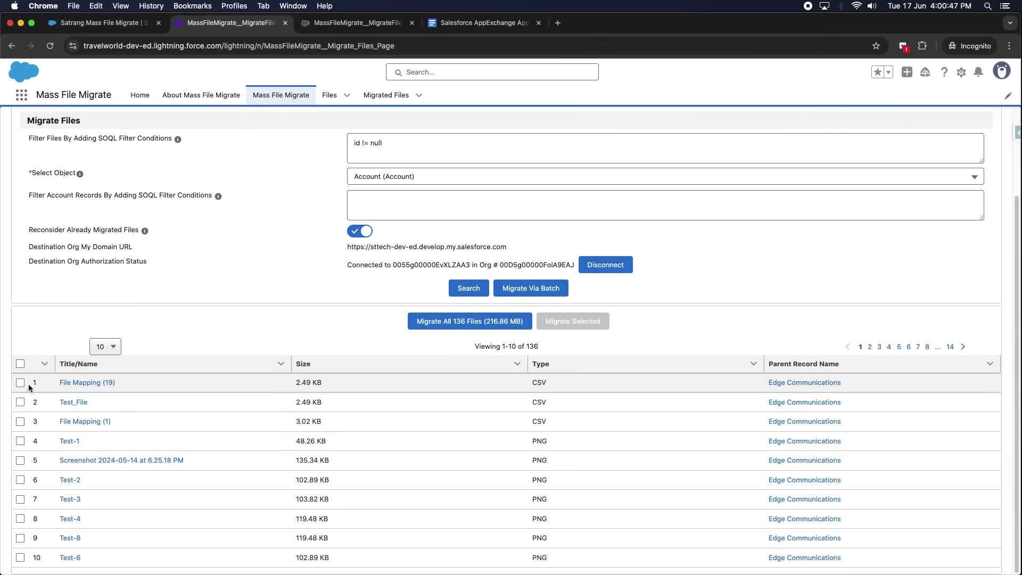
Step: Tick File Mapping (19), Test_File and File Mapping (1), then open Migrate 3 Files (8.01 KB)
left_click(20, 382)
left_click(20, 402)
left_click(20, 421)
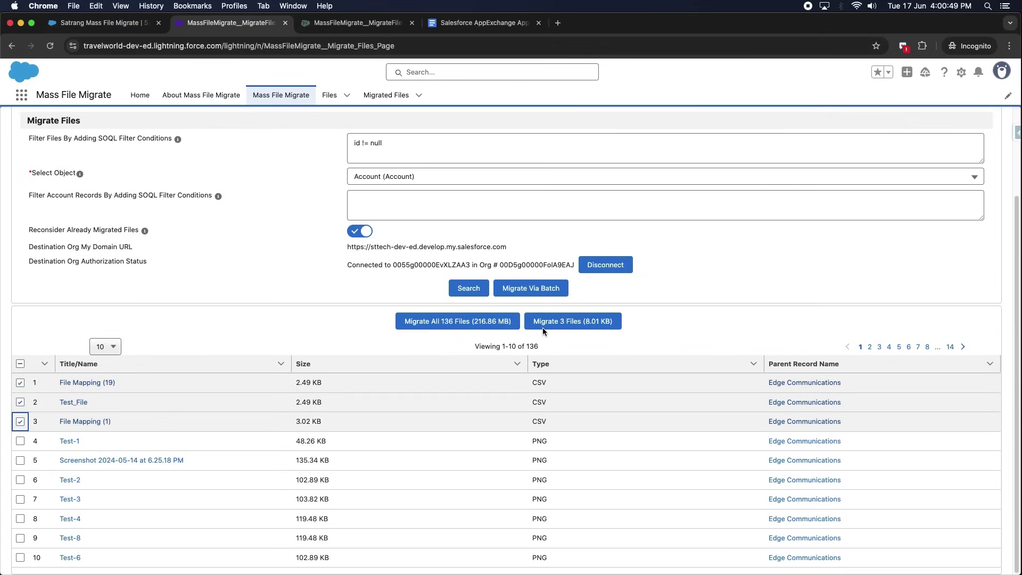
left_click(586, 325)
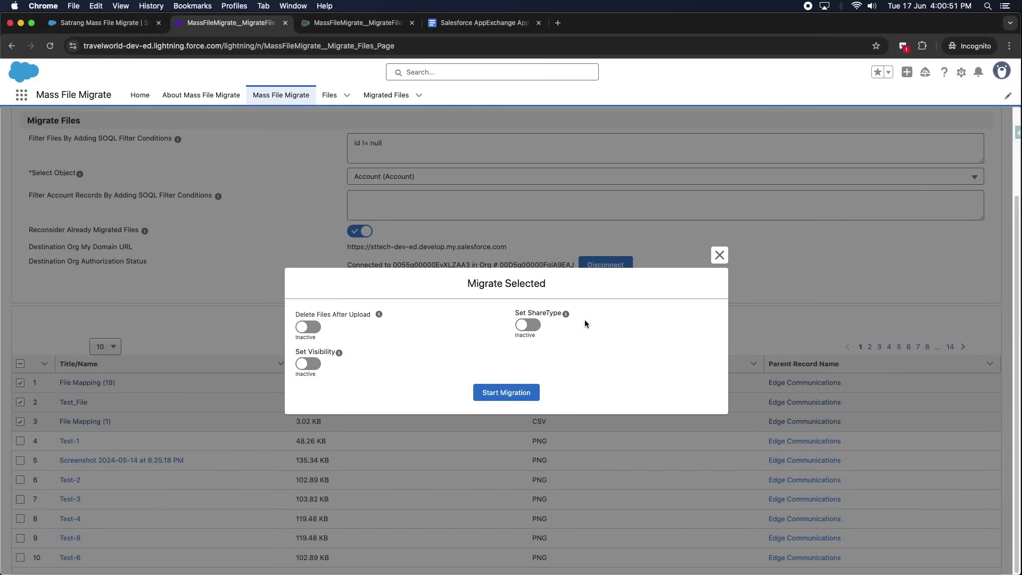
mouse_move(296, 318)
left_mouse_down()
mouse_move(354, 314)
mouse_move(312, 317)
left_mouse_up()
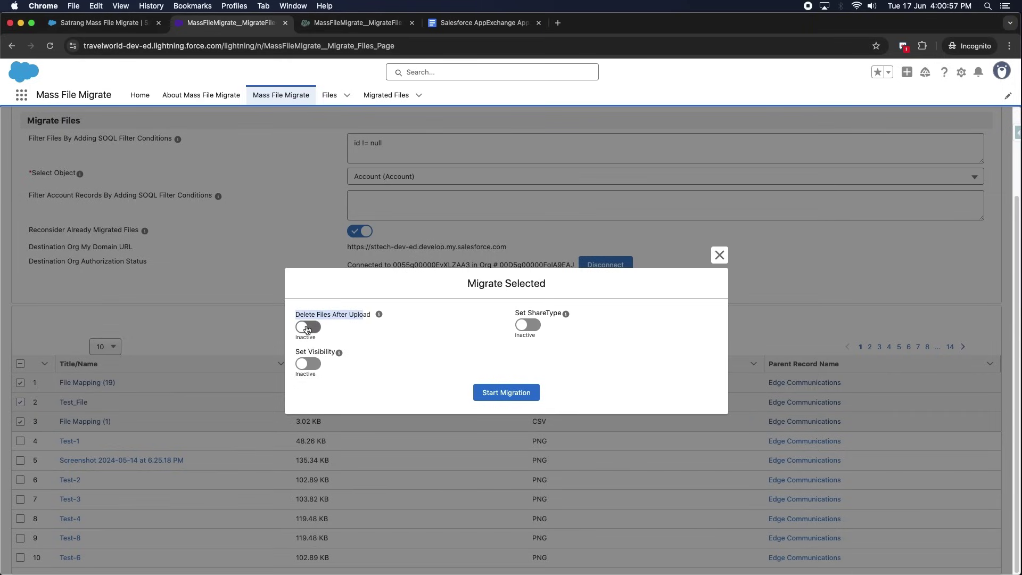
left_click(306, 328)
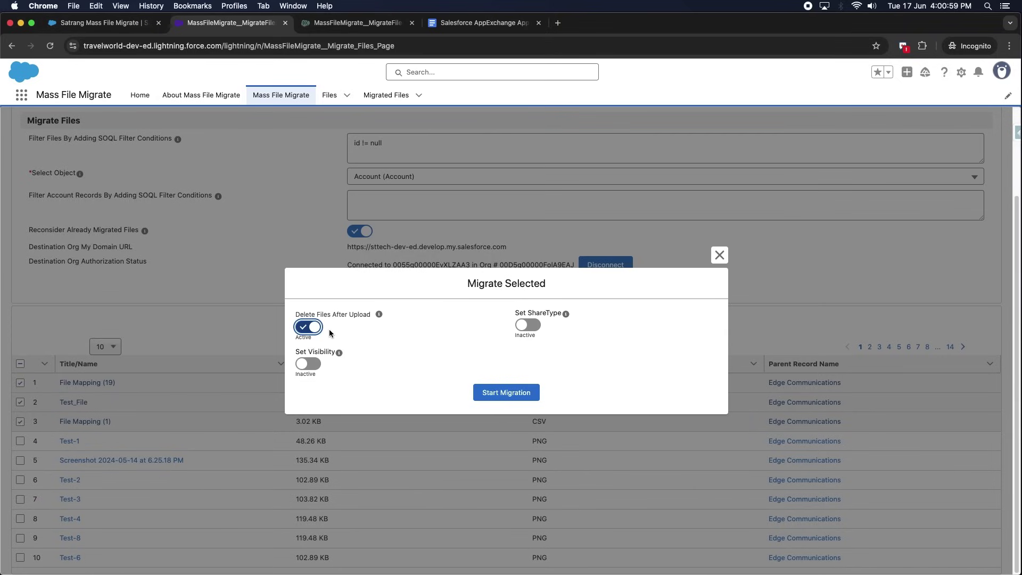
left_click(309, 328)
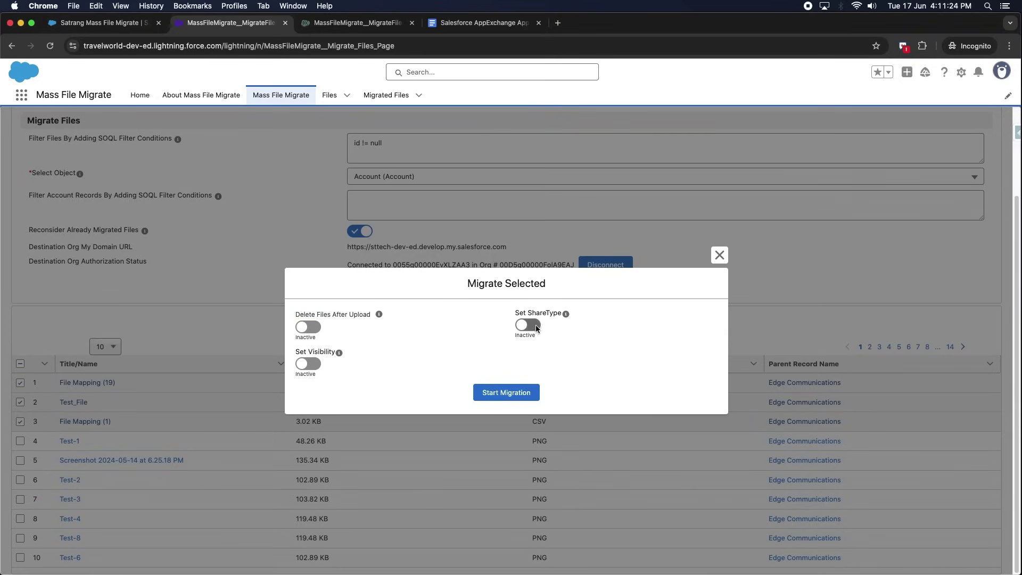
left_click(534, 324)
left_click(528, 327)
left_click(311, 364)
Step: Start migrating the three selected files and confirm the 3 files migrated success message
left_click(490, 393)
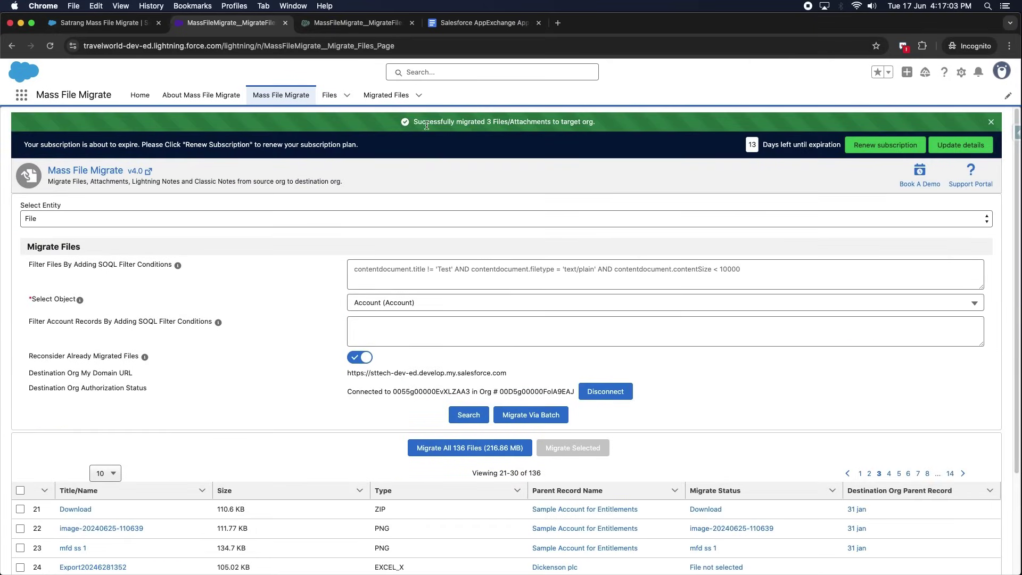
left_click_drag(414, 122, 609, 128)
left_click(624, 127)
scroll(411, 472, "down", 3)
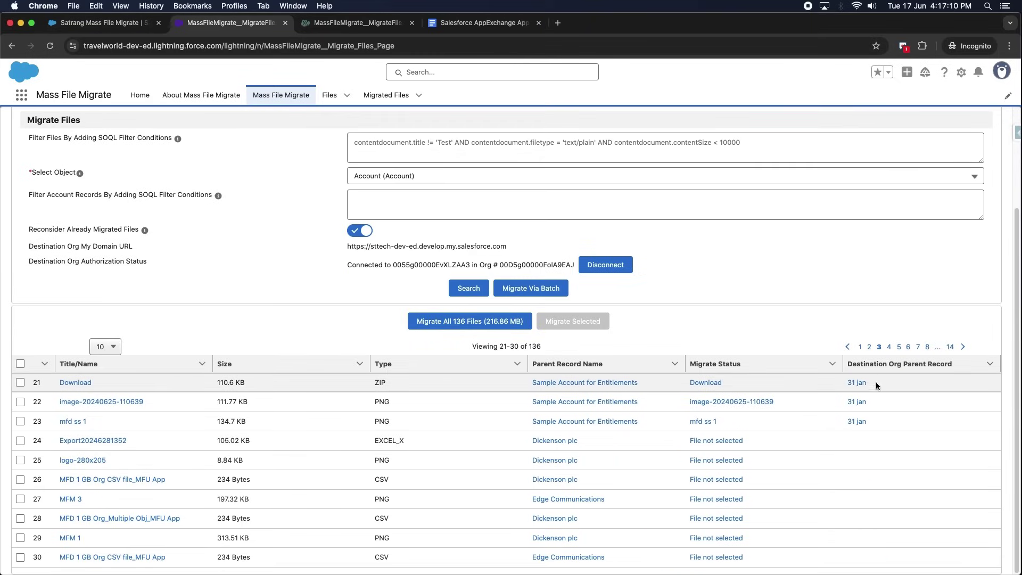
Step: Open the migrated Download file and its destination parent account 31 jan, then return to Migrate Files
left_click(717, 383)
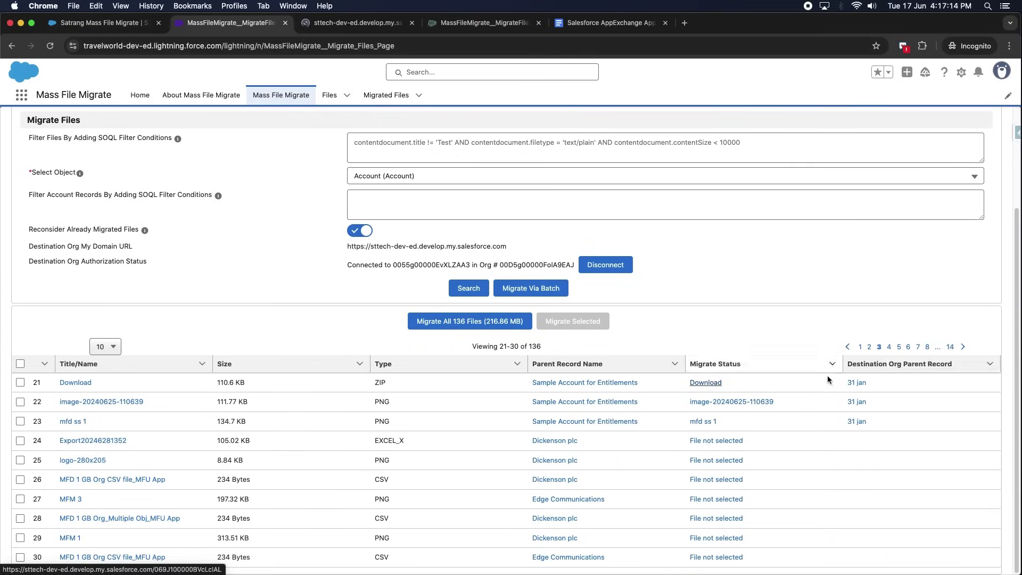
left_click(855, 387)
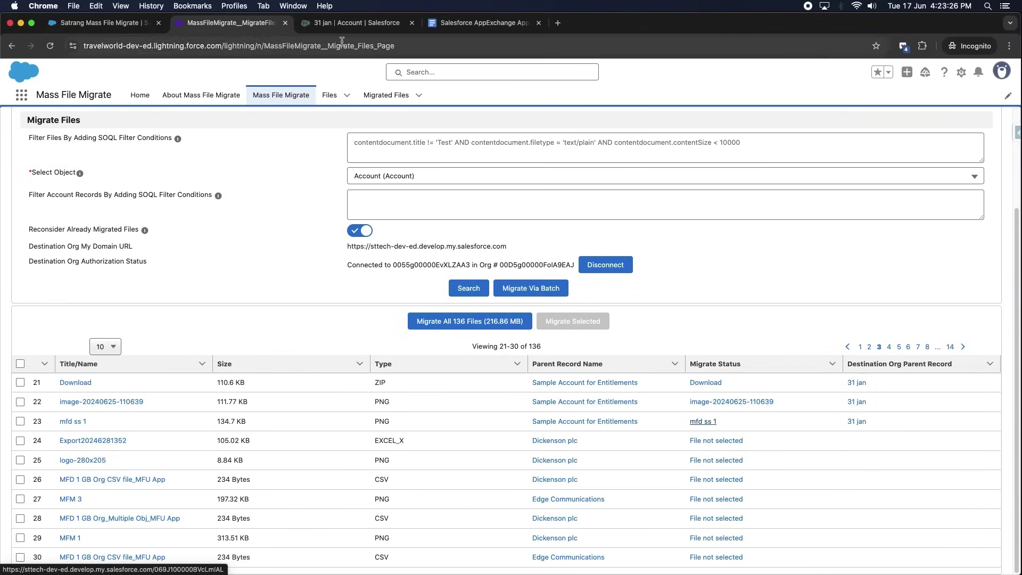
left_click(316, 29)
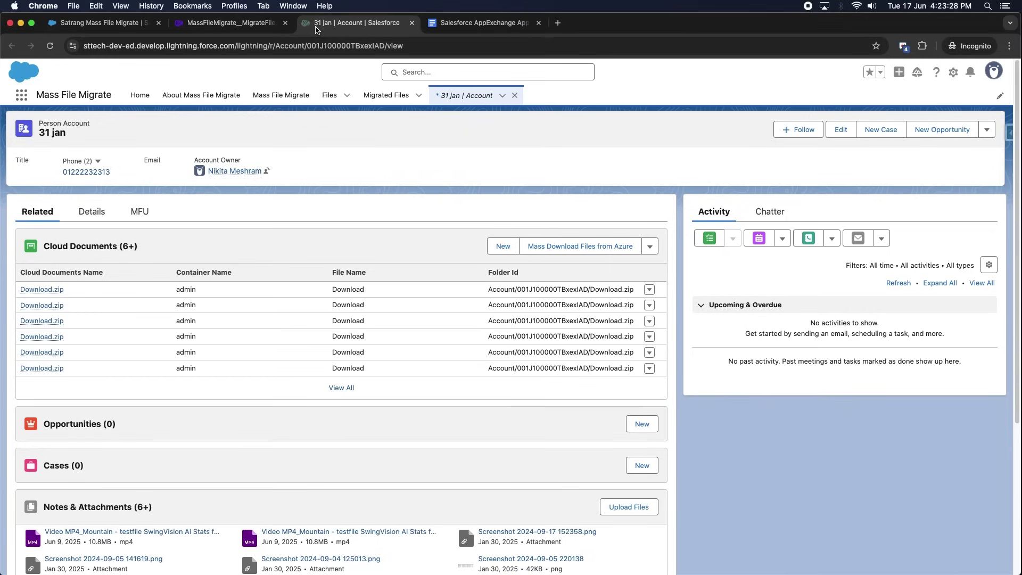
left_click_drag(74, 135, 33, 122)
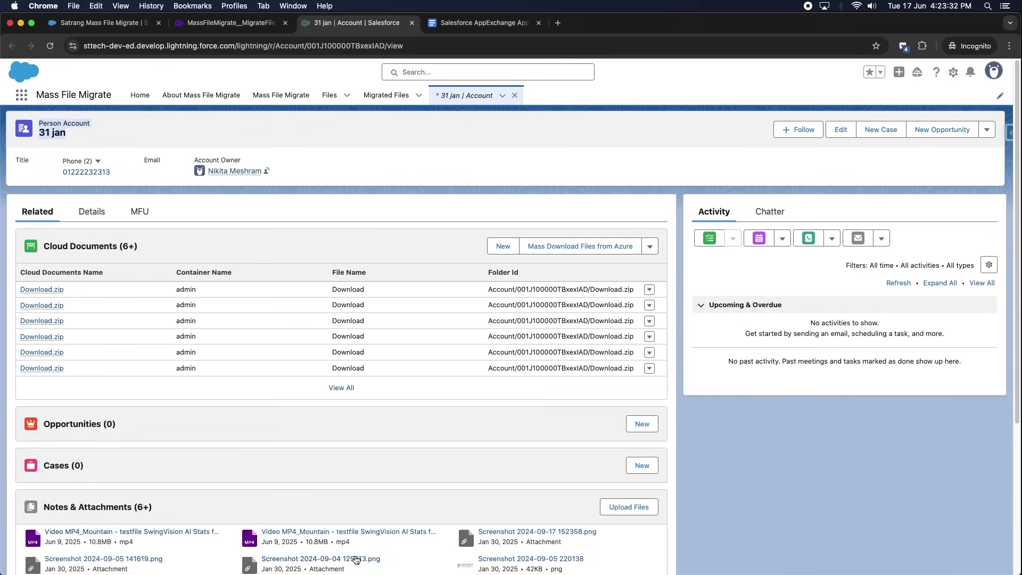
left_click(234, 23)
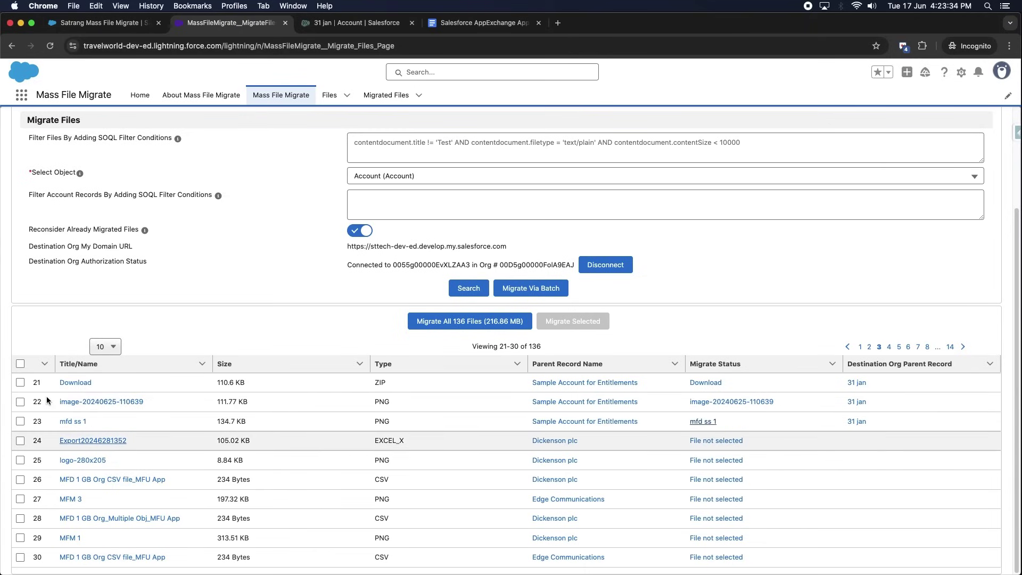
Step: Migrate all 136 files (216.86 MB) with every optional toggle left Inactive
left_click(460, 321)
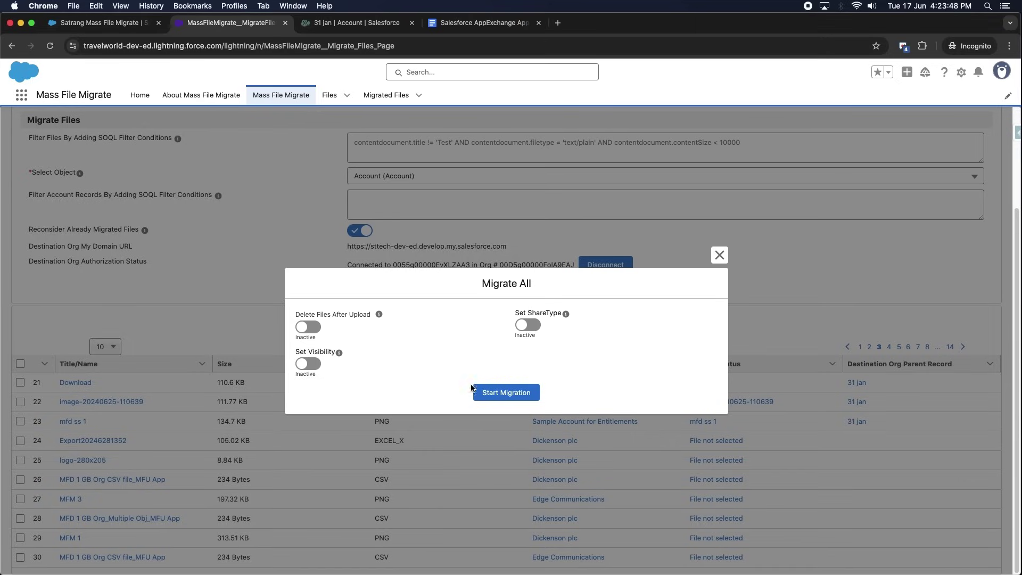
left_click(521, 396)
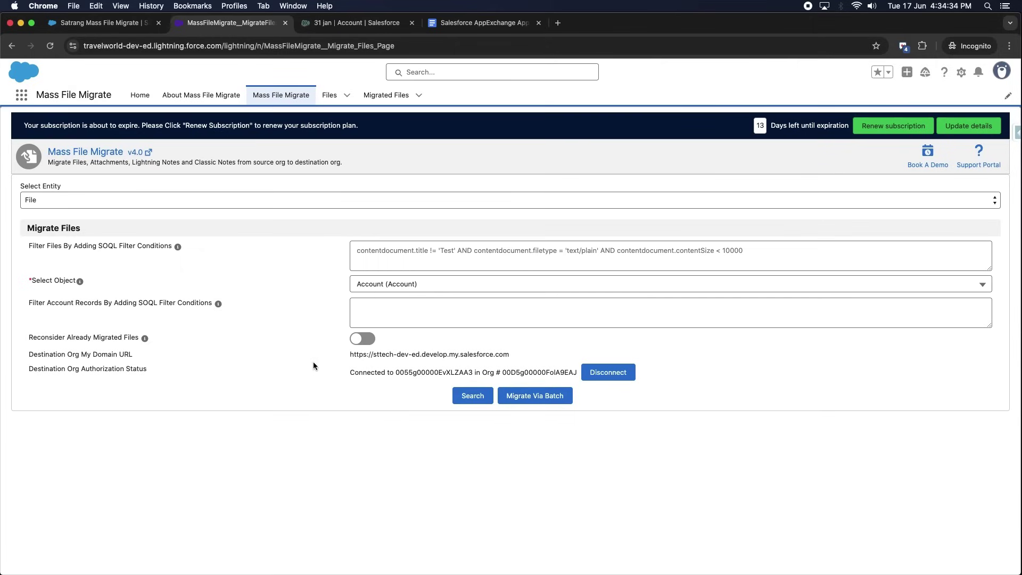
Step: Open the Migrate Via Batch options and read the batch migration warning
left_click_drag(522, 355, 346, 357)
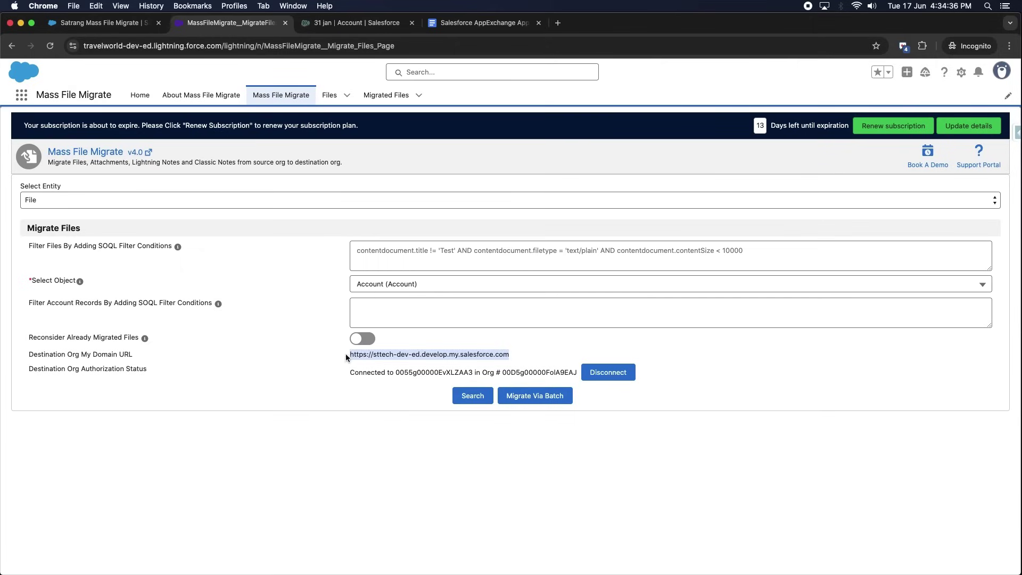
left_click(531, 362)
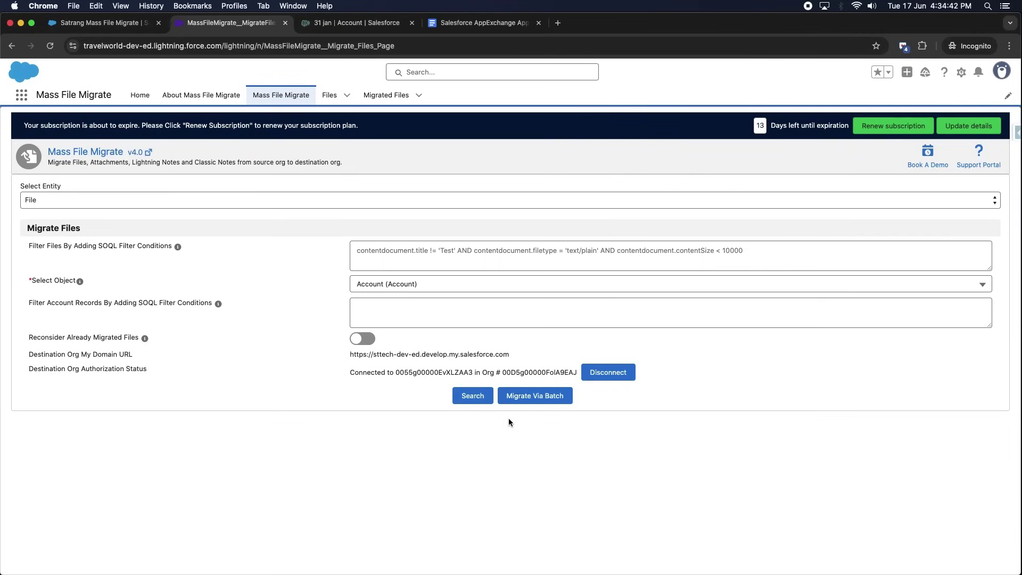
left_click(515, 401)
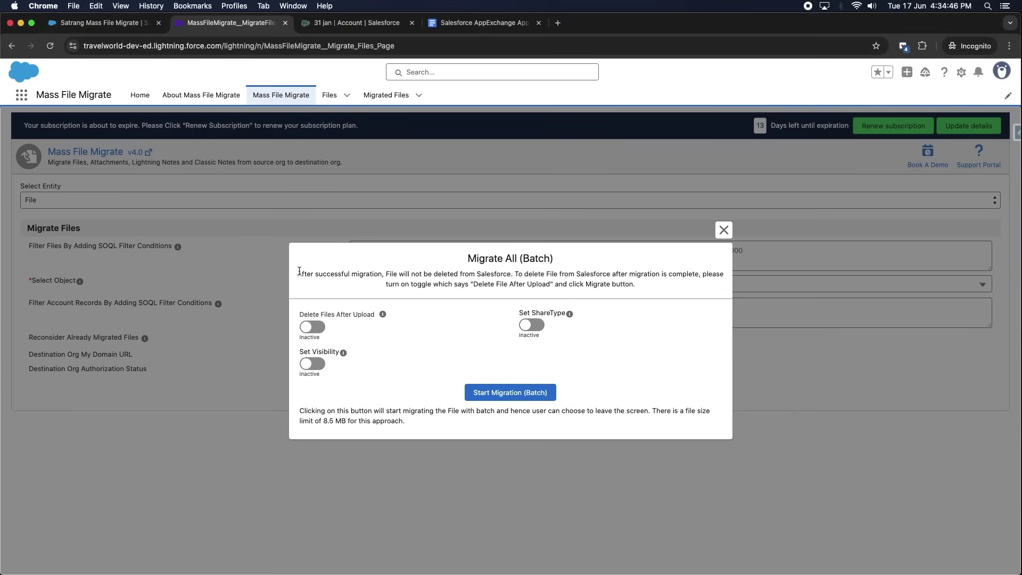
left_click_drag(298, 272, 646, 293)
double_click(536, 259)
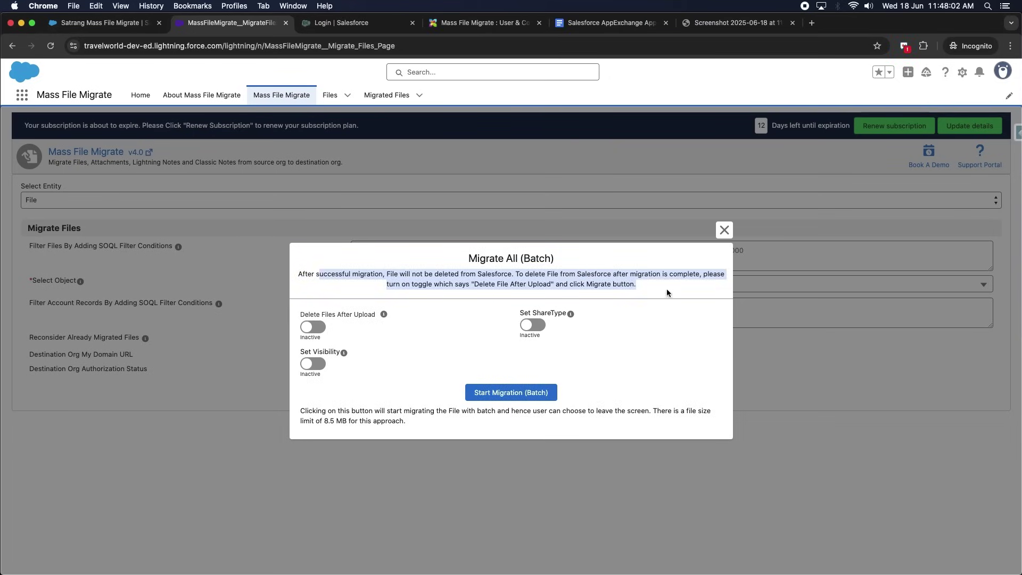
left_click(661, 292)
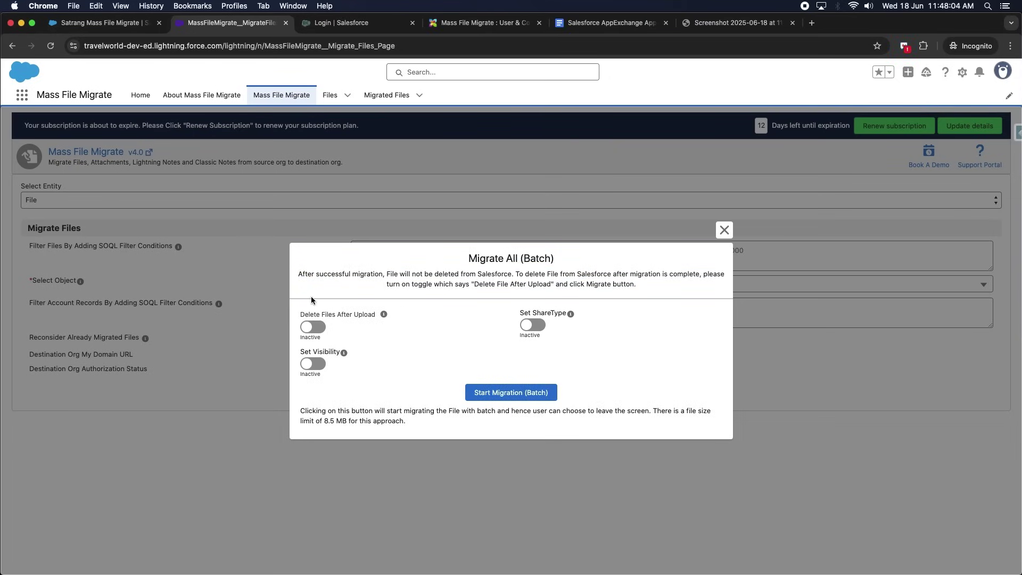
Step: Leave Delete Files After Upload inactive and start the batch migration
left_click(317, 328)
left_click(317, 329)
left_click(497, 391)
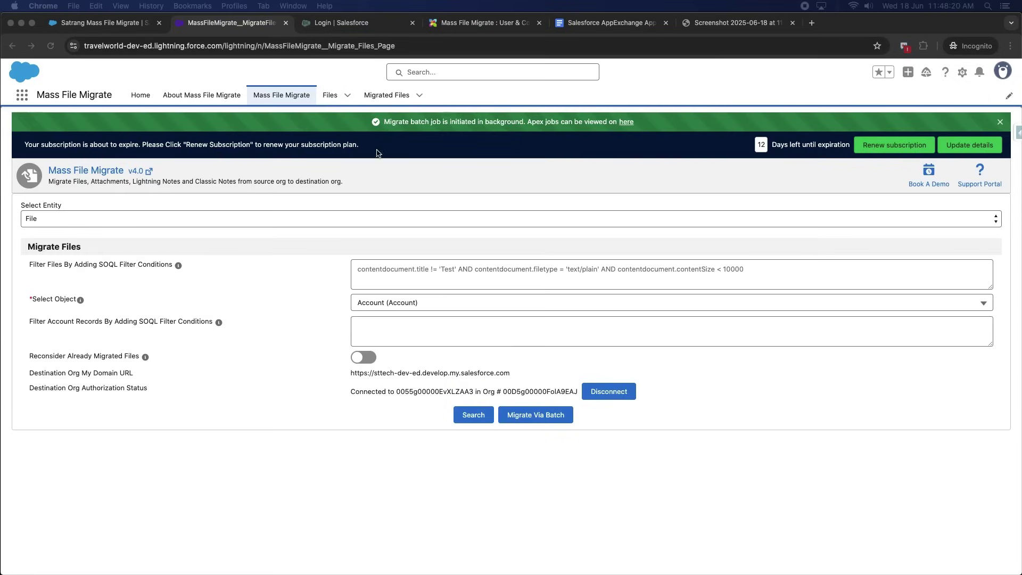
Step: Open Apex Jobs to see the batch job Processing, check the report screenshot, then return to Mass File Migrate
left_click(626, 123)
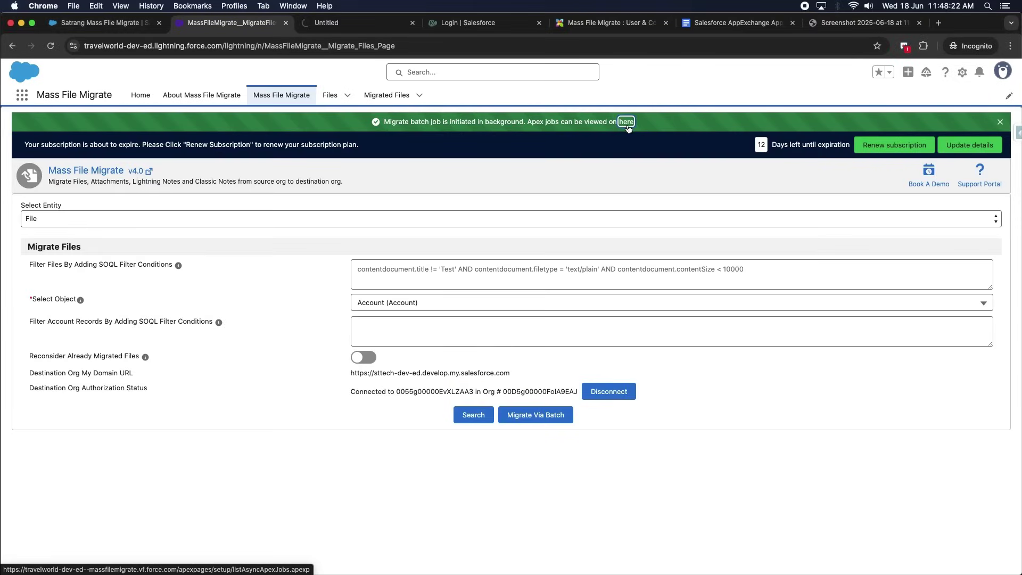
left_click(361, 27)
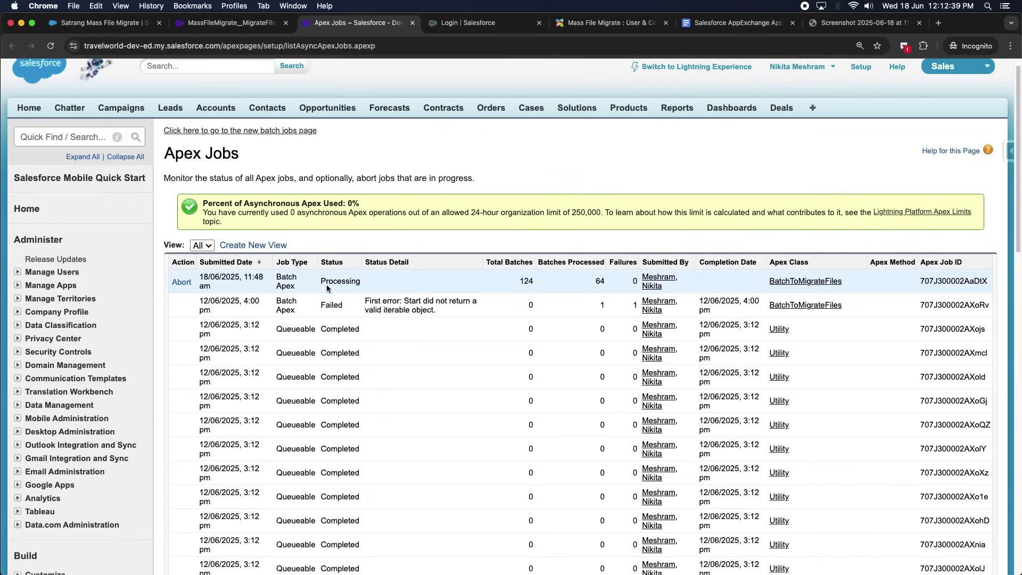
double_click(344, 281)
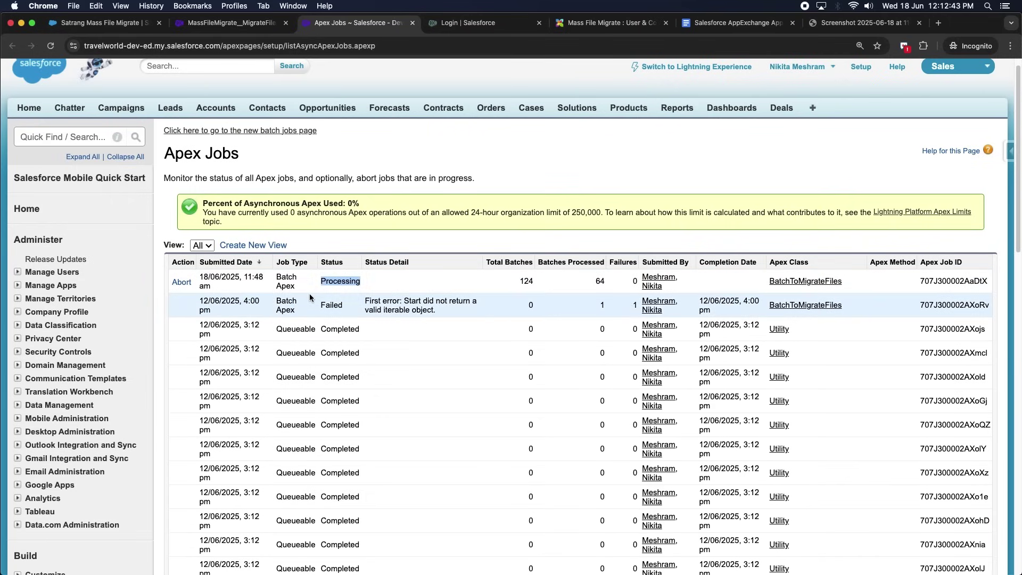
left_click(824, 24)
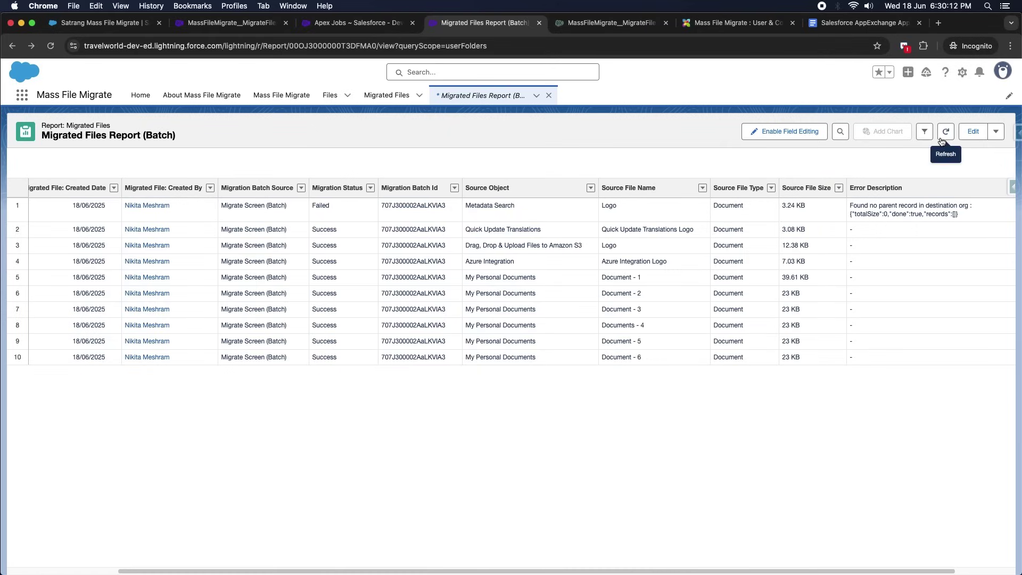
left_click(239, 26)
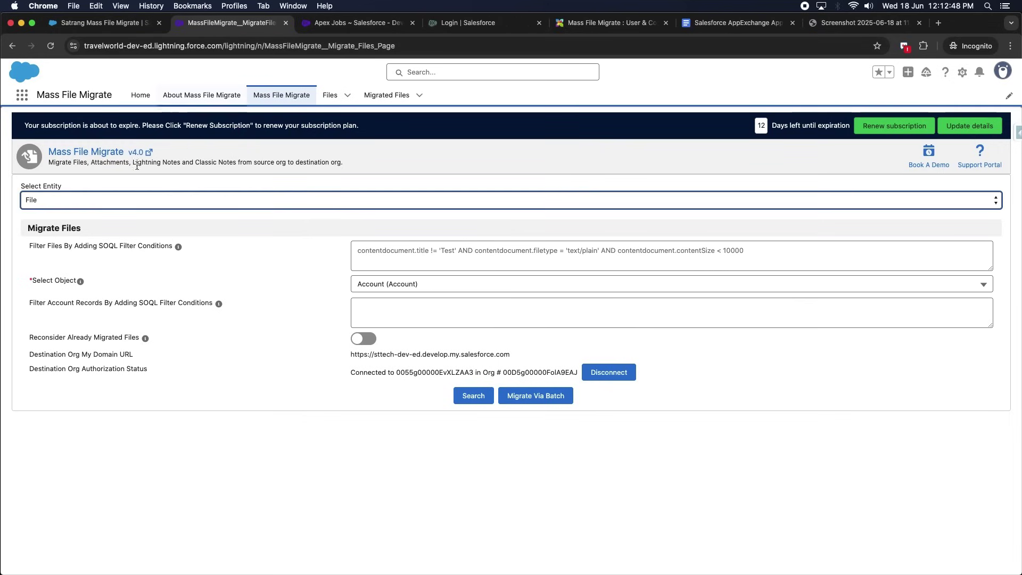
Step: Choose Attachment as the entity and add Active Scratch Org to the objects, then open Migrated Files
left_click_drag(21, 186, 71, 186)
left_click(57, 199)
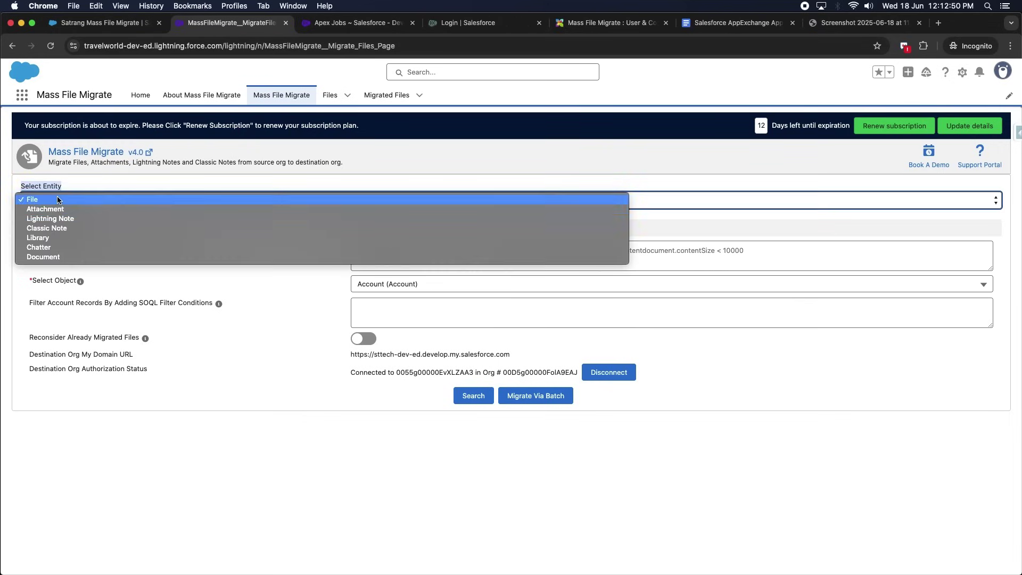
left_click(53, 209)
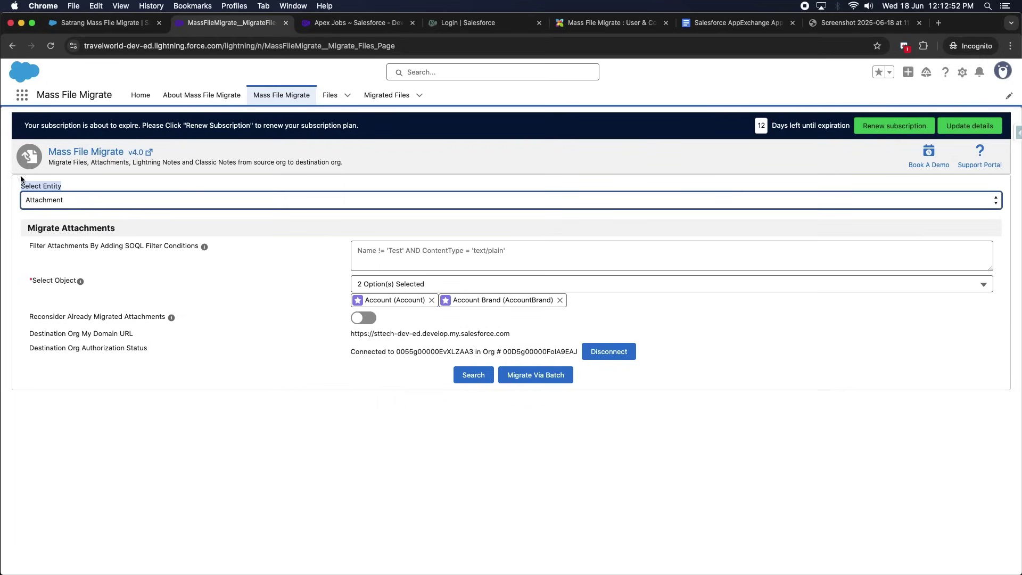
left_click(101, 215)
left_click_drag(77, 280, 43, 281)
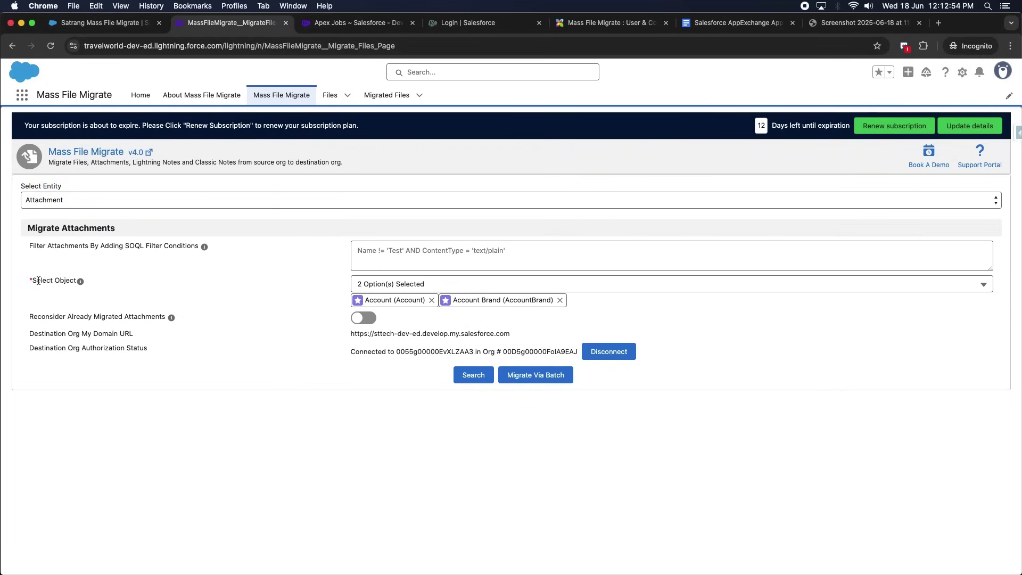
left_click(372, 284)
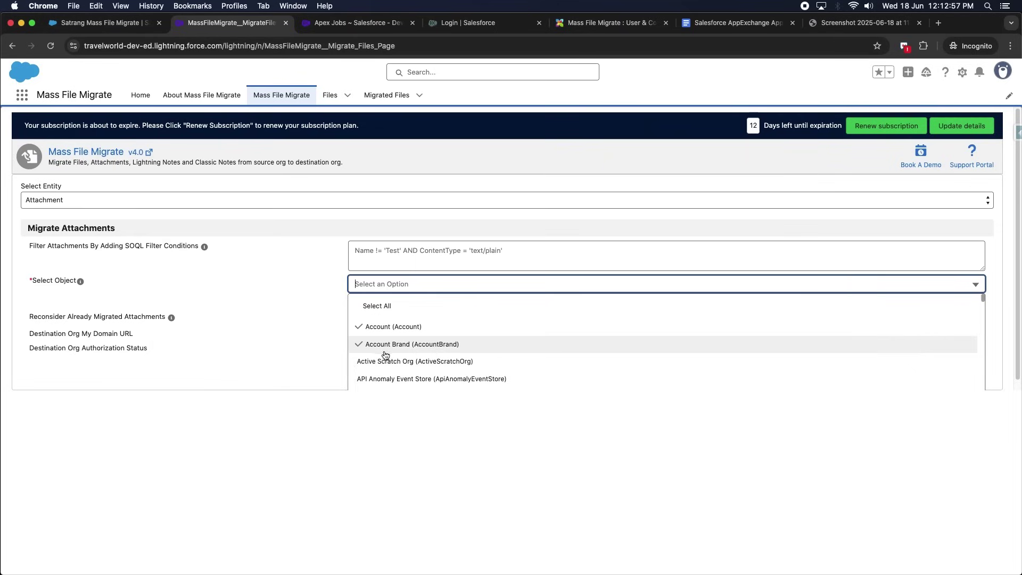
left_click(386, 361)
left_click(330, 339)
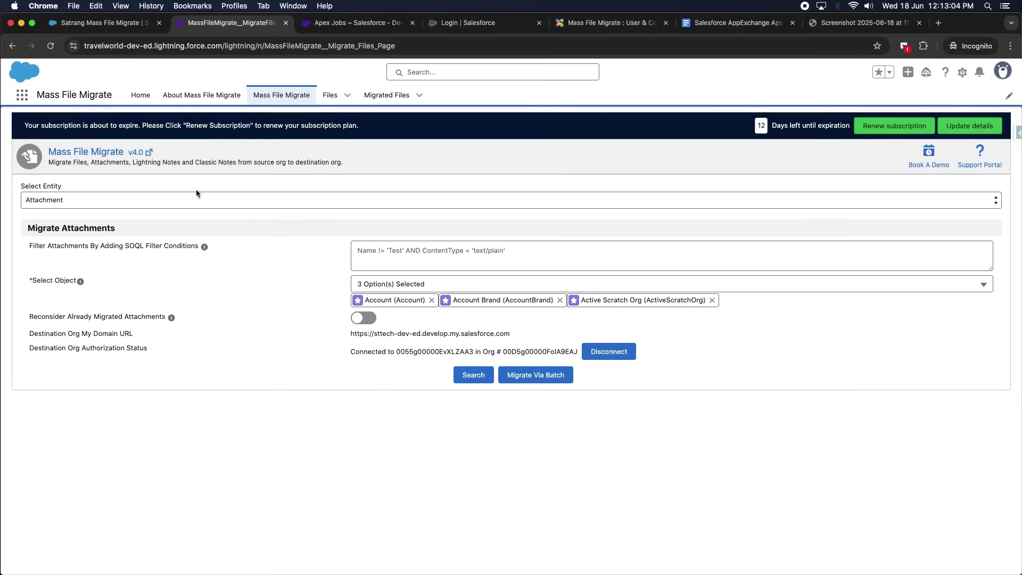
left_click(386, 95)
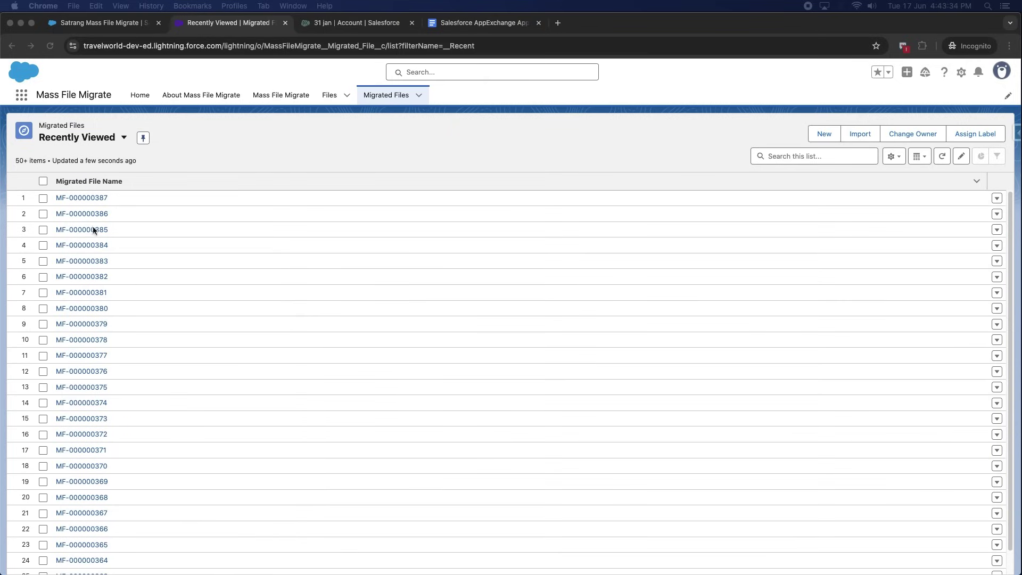
Step: Open record MF-000000387 and check its Source File Name, Link, Size and Type, then return to Migrate Files
left_click(81, 198)
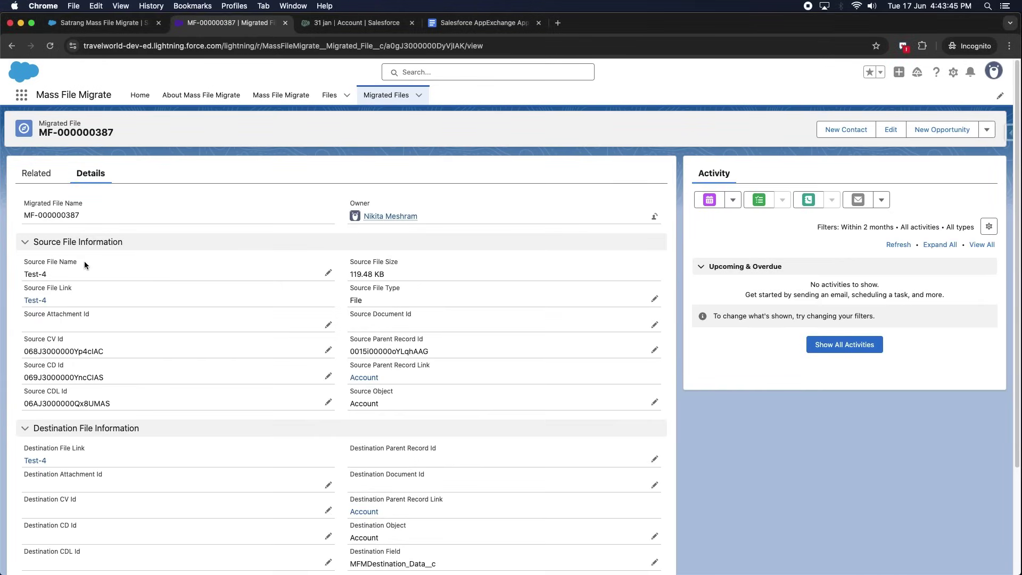
left_click_drag(84, 263, 24, 259)
triple_click(33, 287)
left_click_drag(408, 263, 355, 262)
left_click_drag(400, 288, 362, 288)
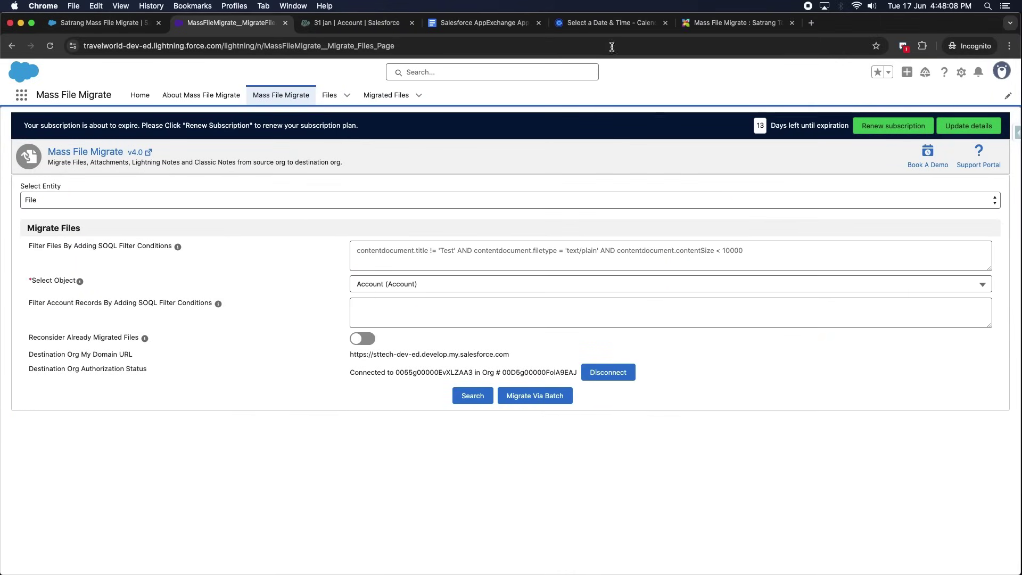
left_click(607, 22)
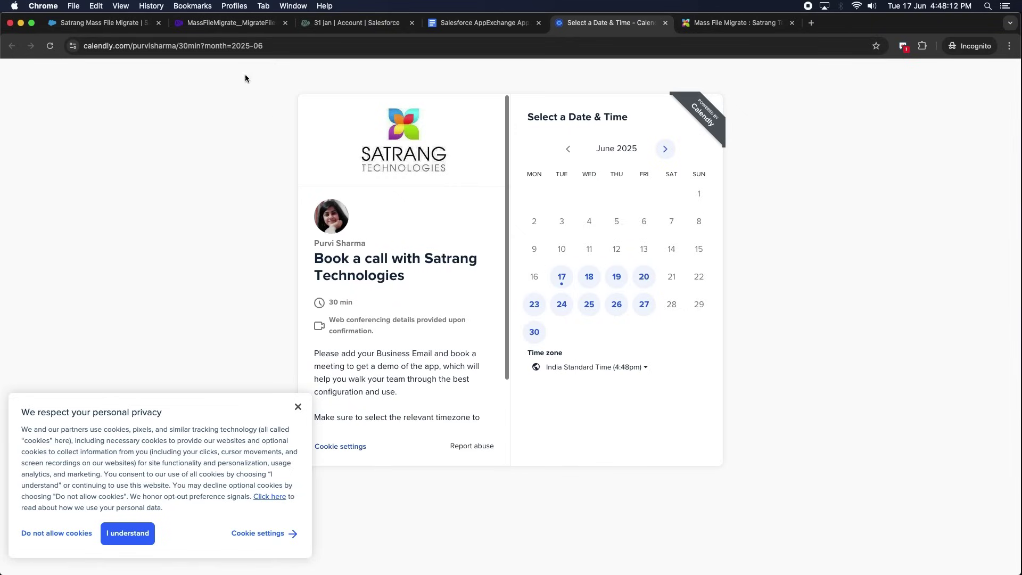
left_click(229, 22)
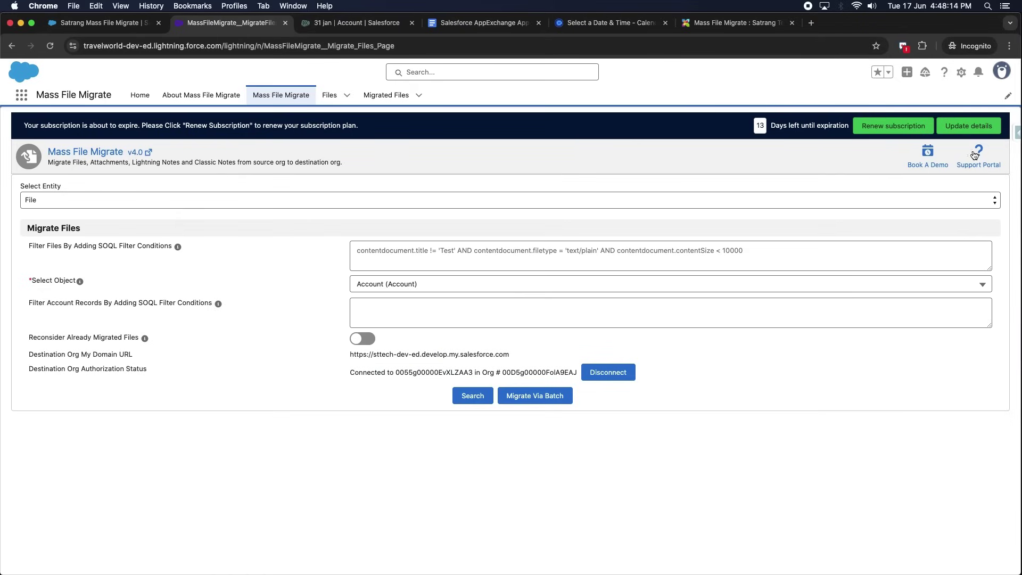
Step: Look over the Freshdesk solutions page, then scroll through the Mass File Migrate AppExchange listing
left_click(750, 26)
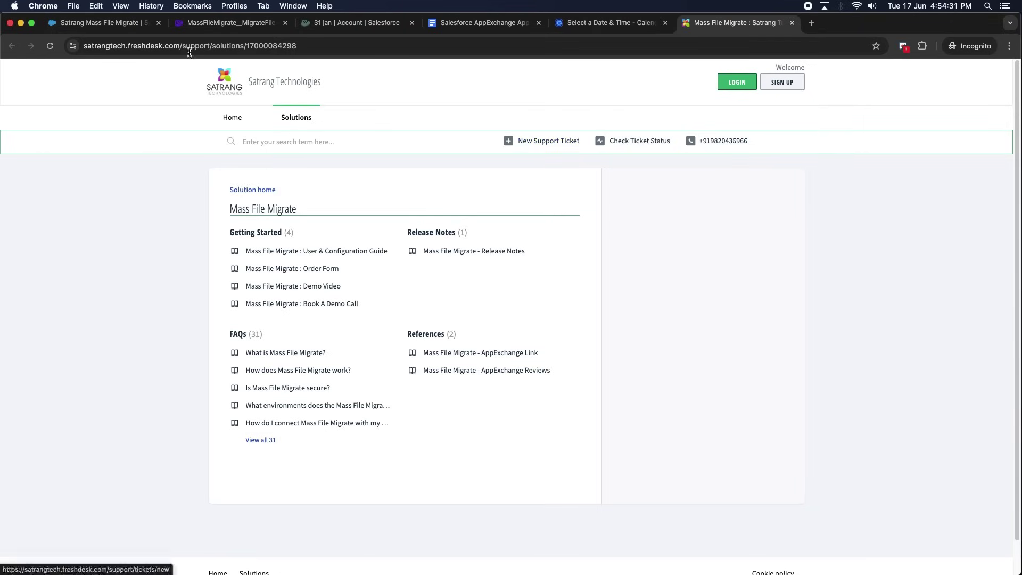
left_click(78, 25)
left_click_drag(173, 167, 328, 170)
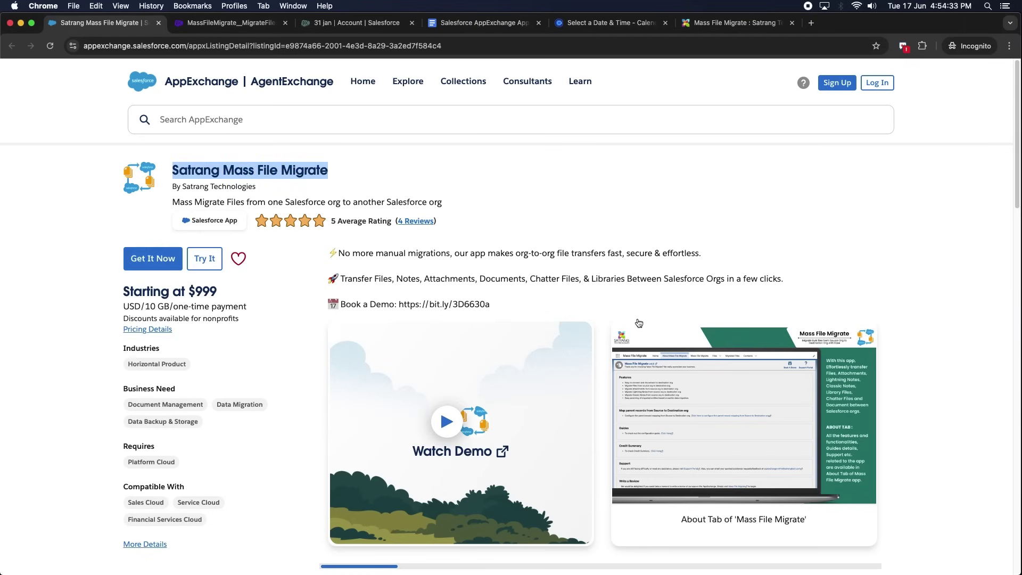
scroll(638, 322, "down", 10)
scroll(639, 322, "up", 9)
scroll(638, 322, "up", 1)
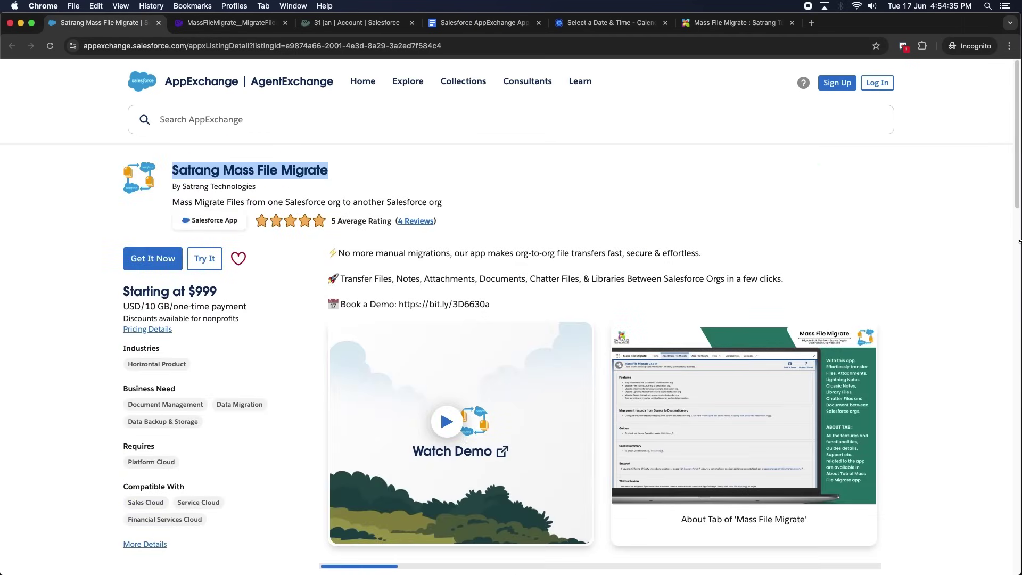